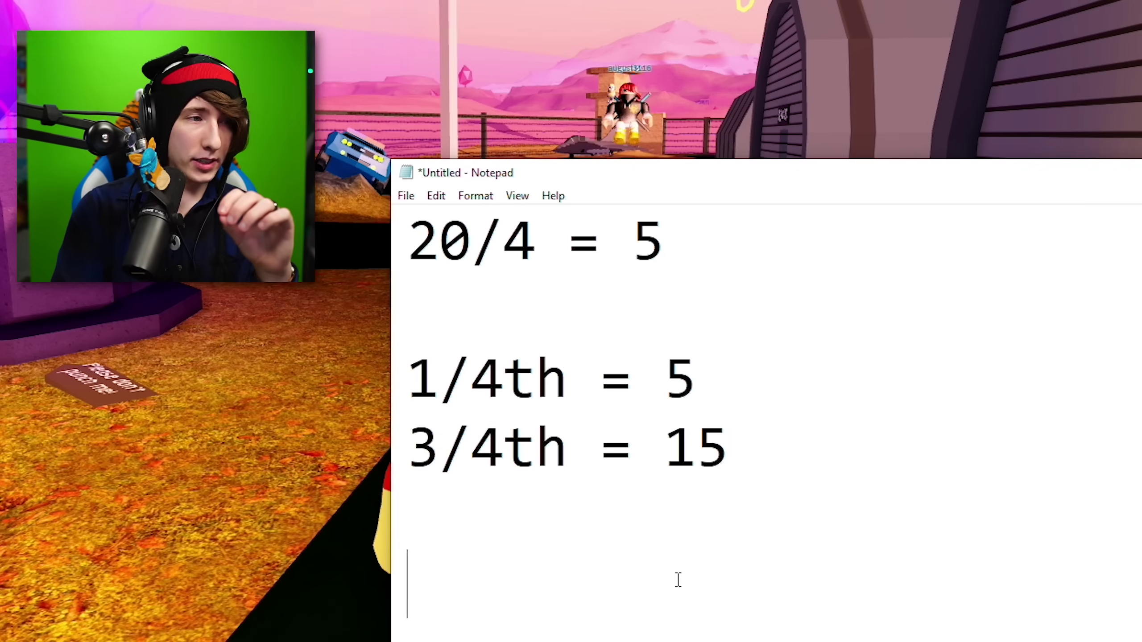
Step: Add a line reading 'MAX BITRATE = 15' under the 3/4th = 15 calculation in Notepad
left_click_drag(729, 450, 659, 445)
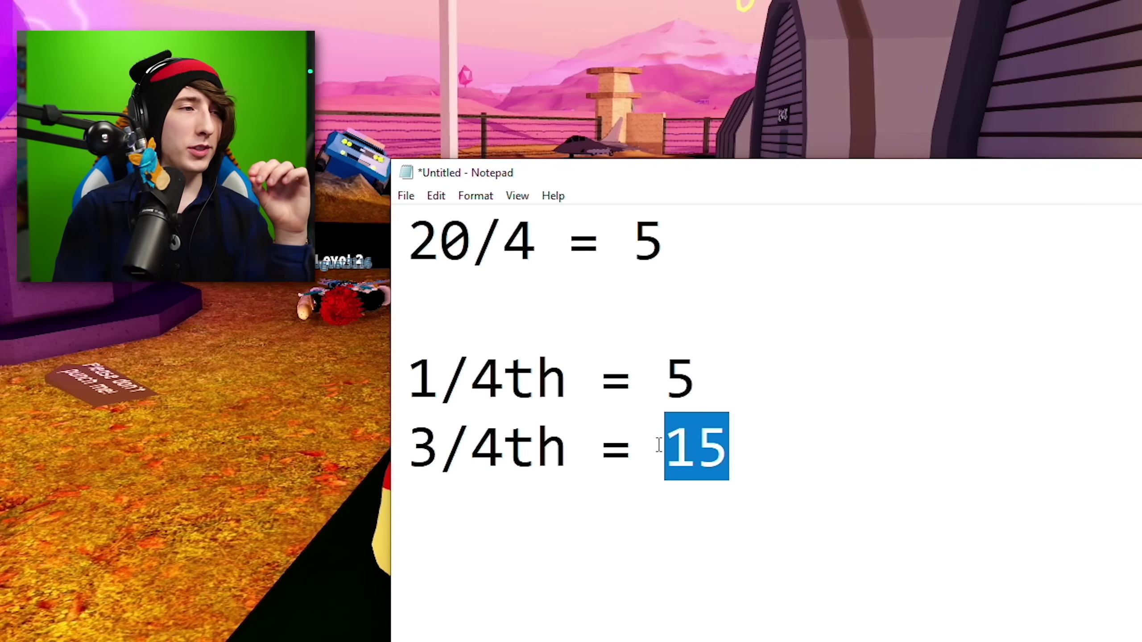
left_click(655, 581)
type("MAX ")
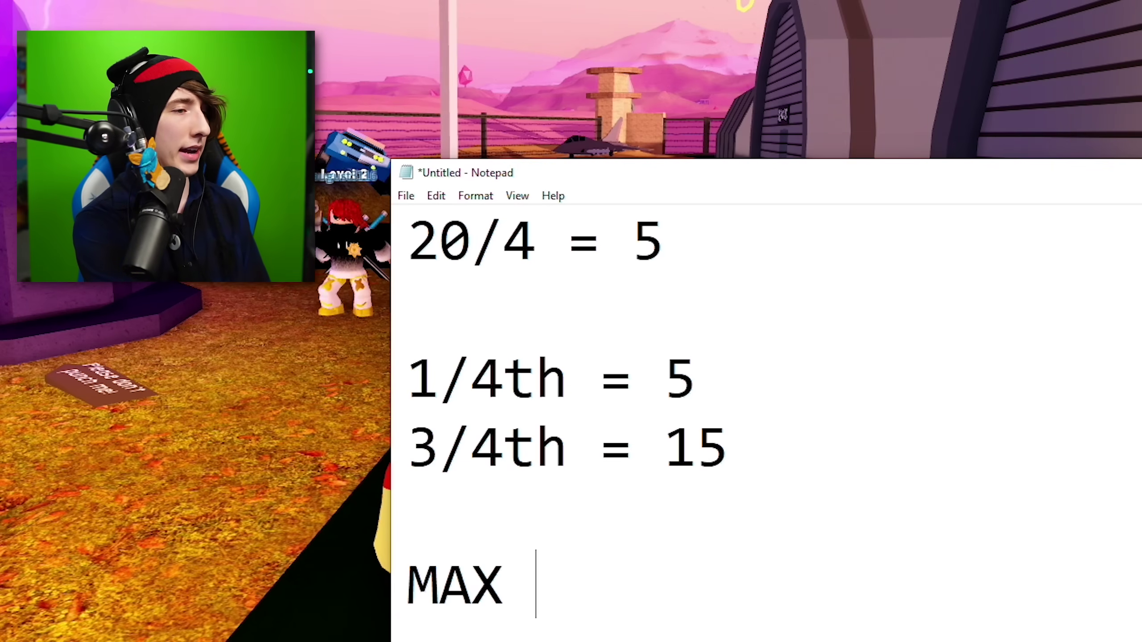
type("BITRATE = ")
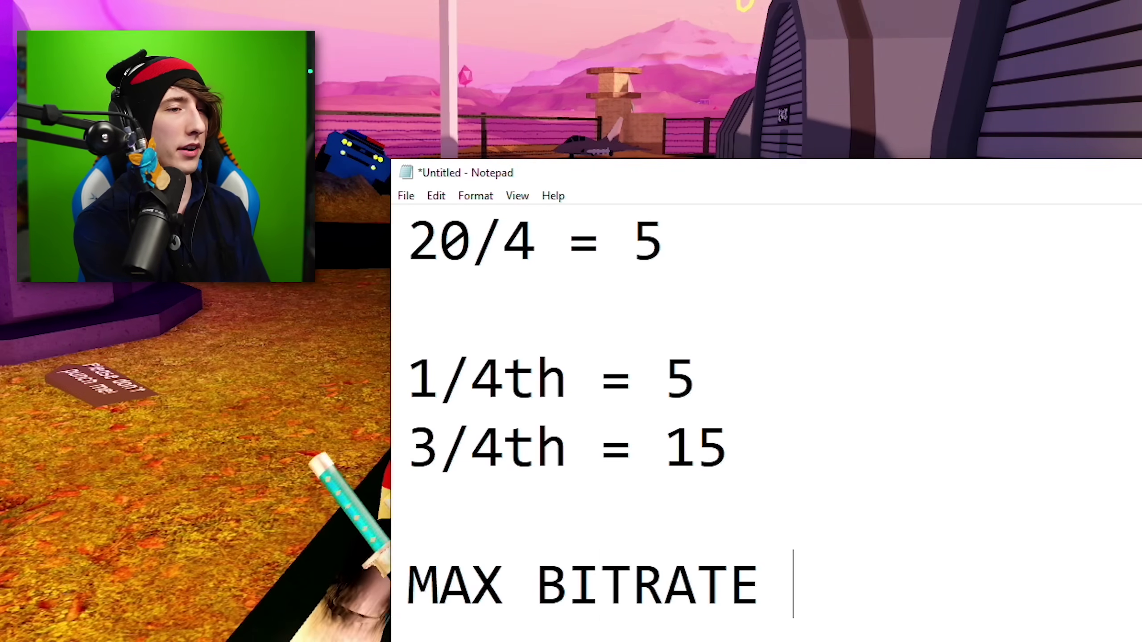
type("15")
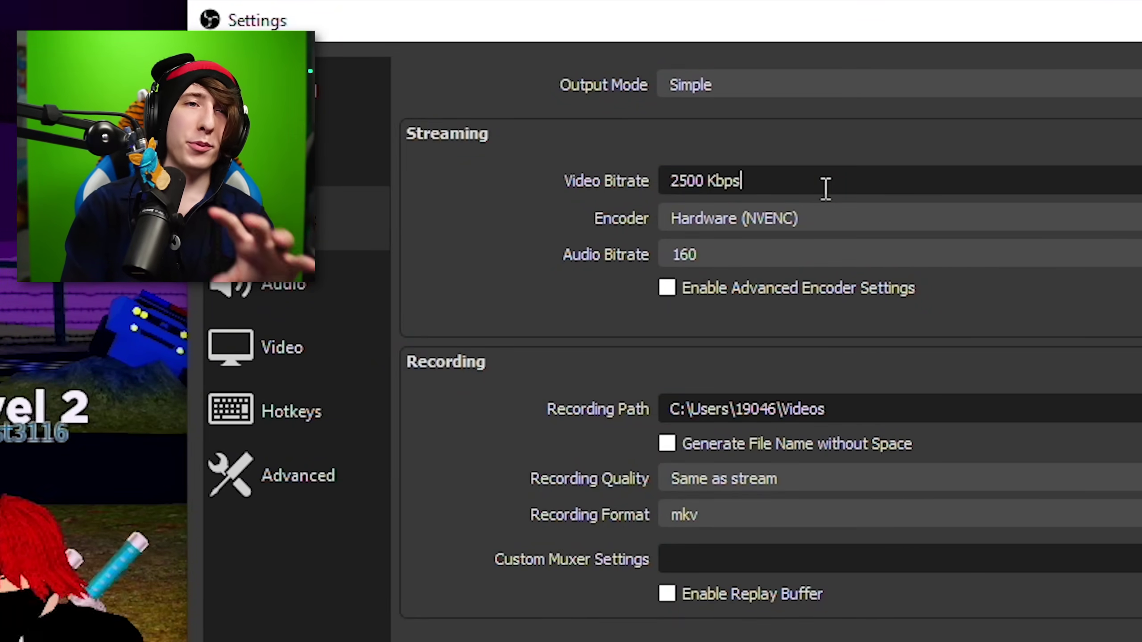
Step: Replace the 2500 Kbps streaming Video Bitrate with 15000 Kbps
left_click_drag(825, 188, 670, 180)
left_click(750, 179)
left_click_drag(742, 170, 629, 171)
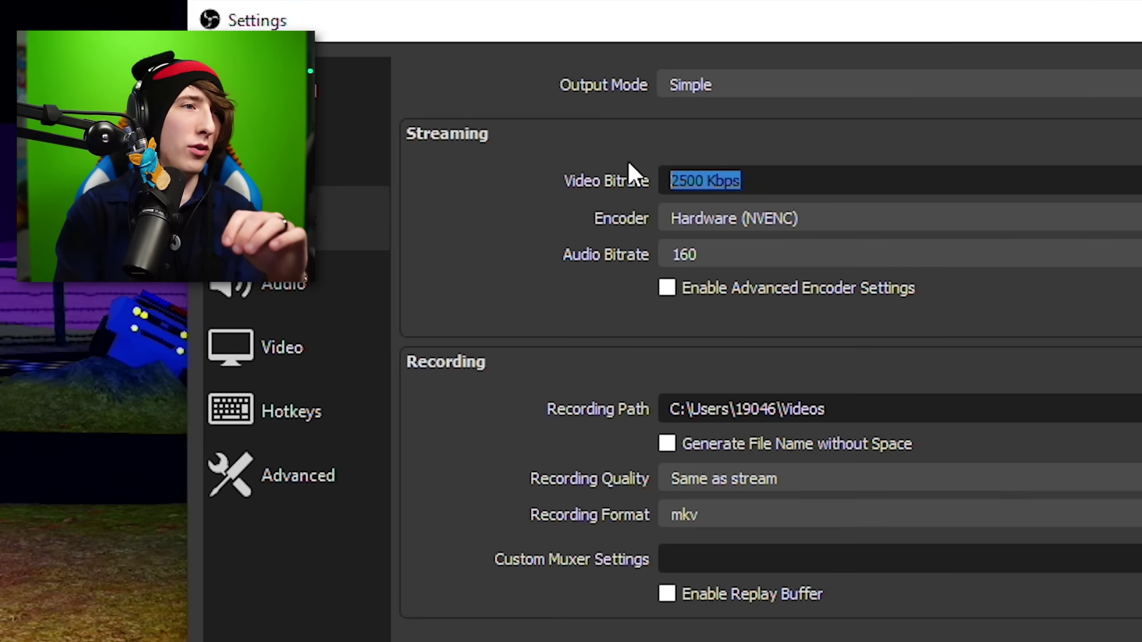
type("1500")
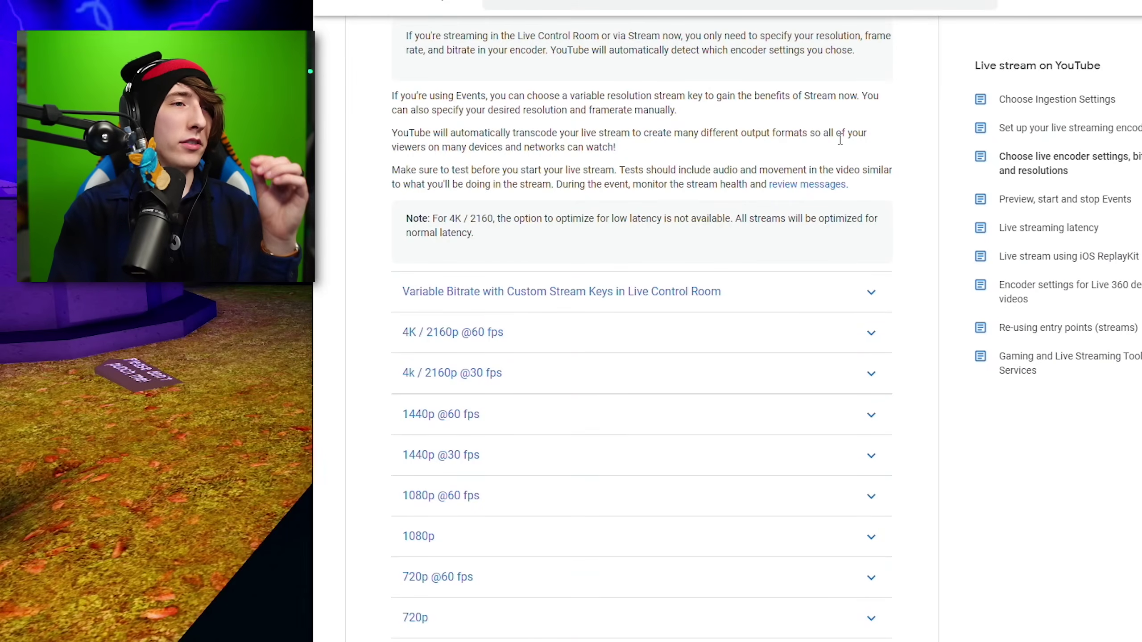
scroll(841, 140, "up", 5)
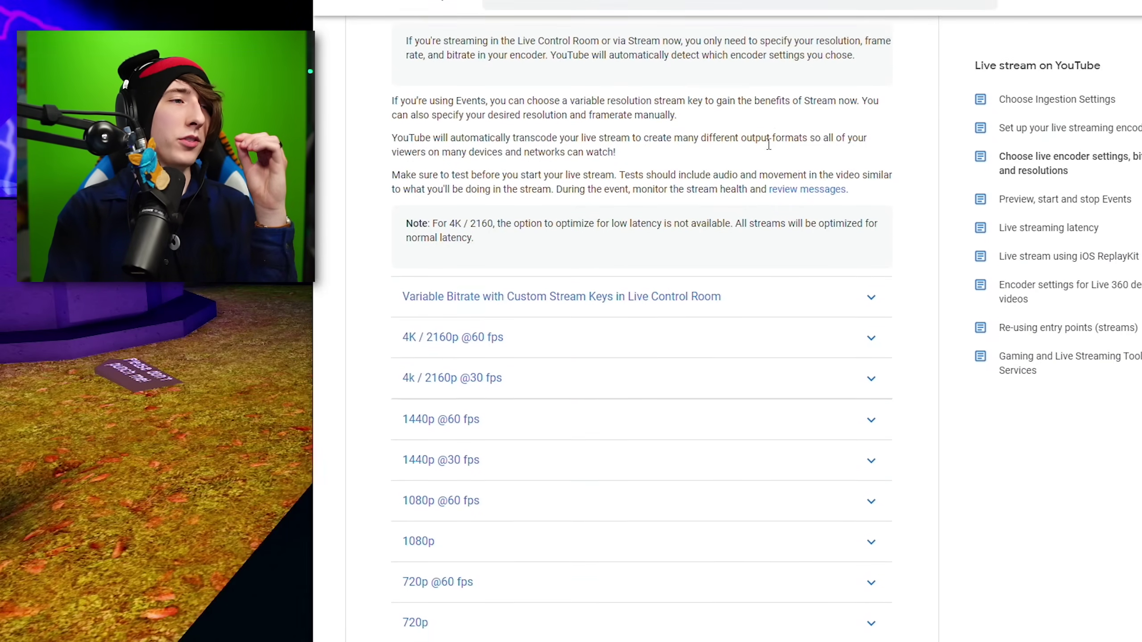
scroll(763, 165, "up", 1)
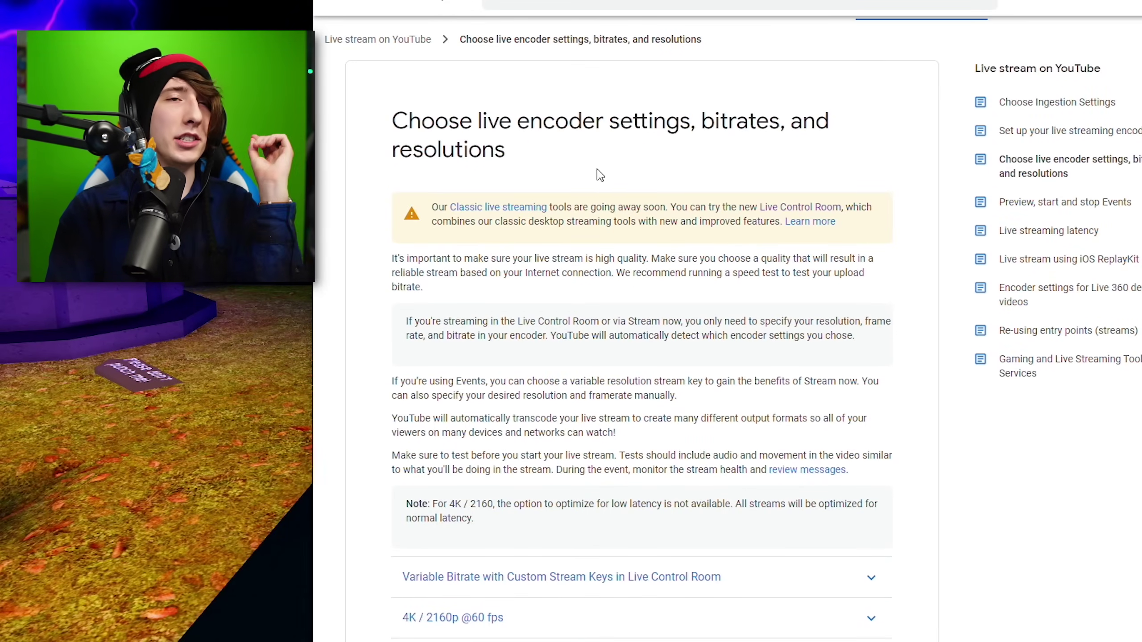
scroll(623, 241, "down", 6)
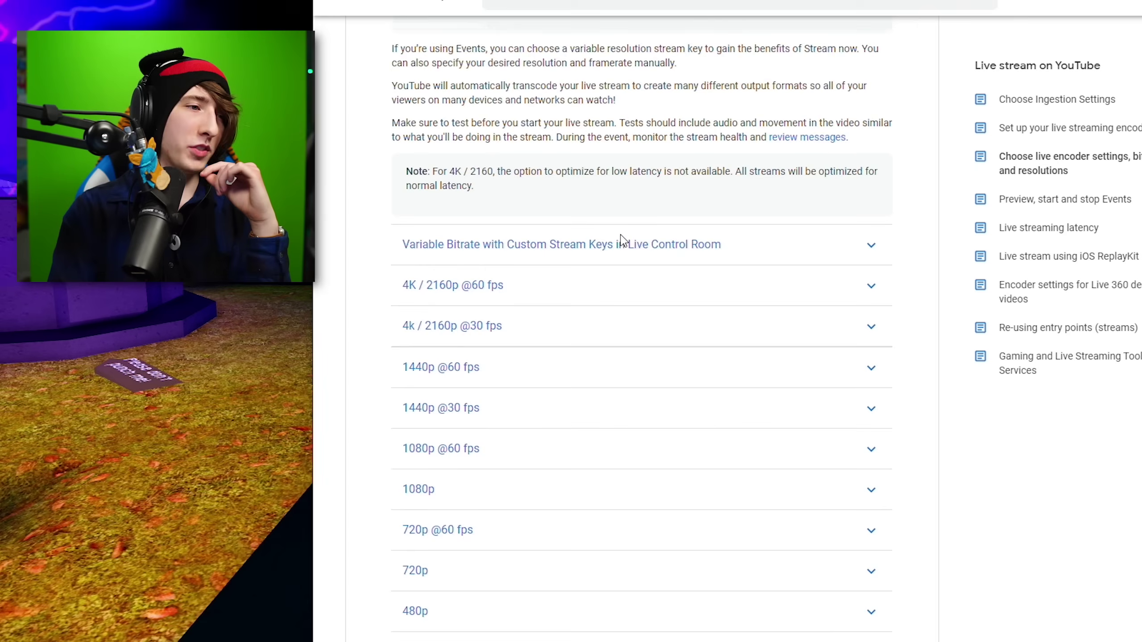
scroll(622, 241, "down", 2)
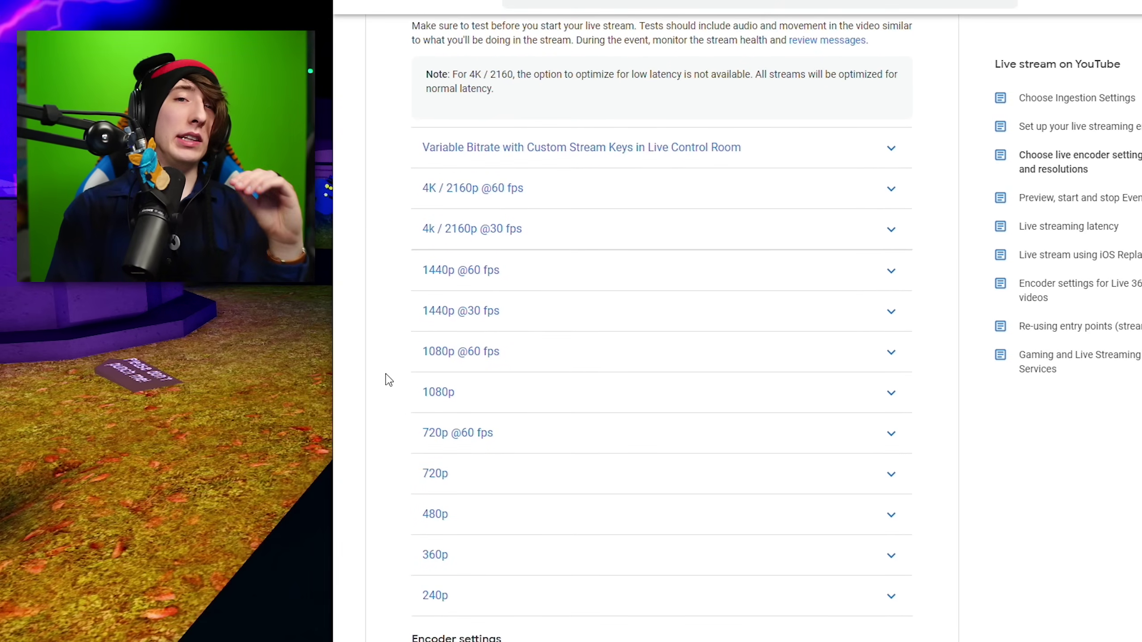
left_click(463, 435)
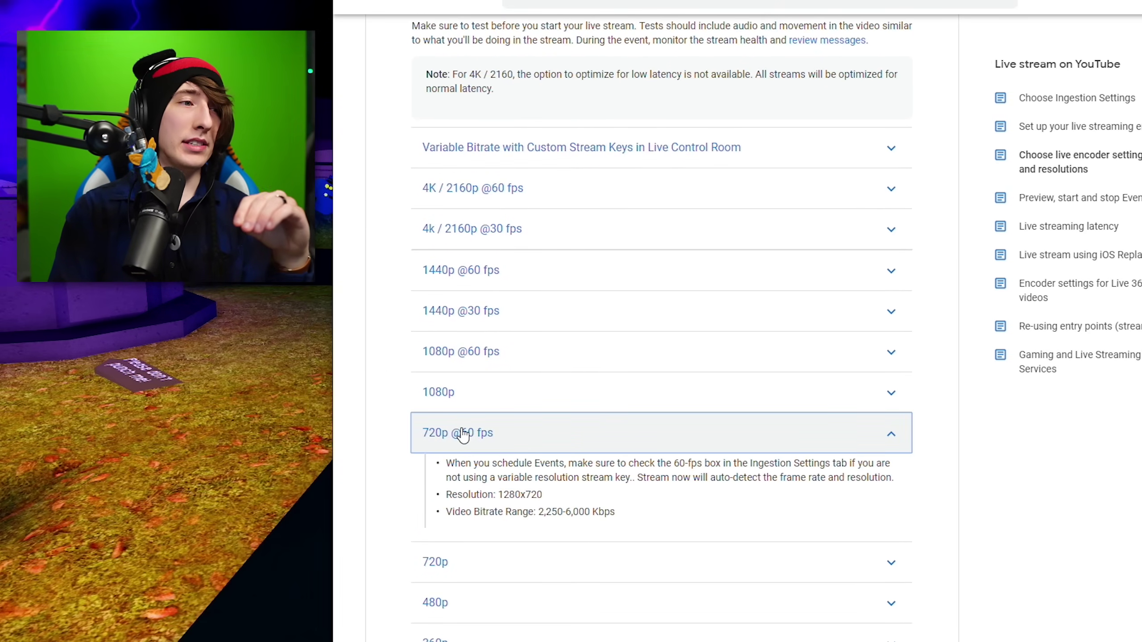
scroll(432, 445, "down", 2)
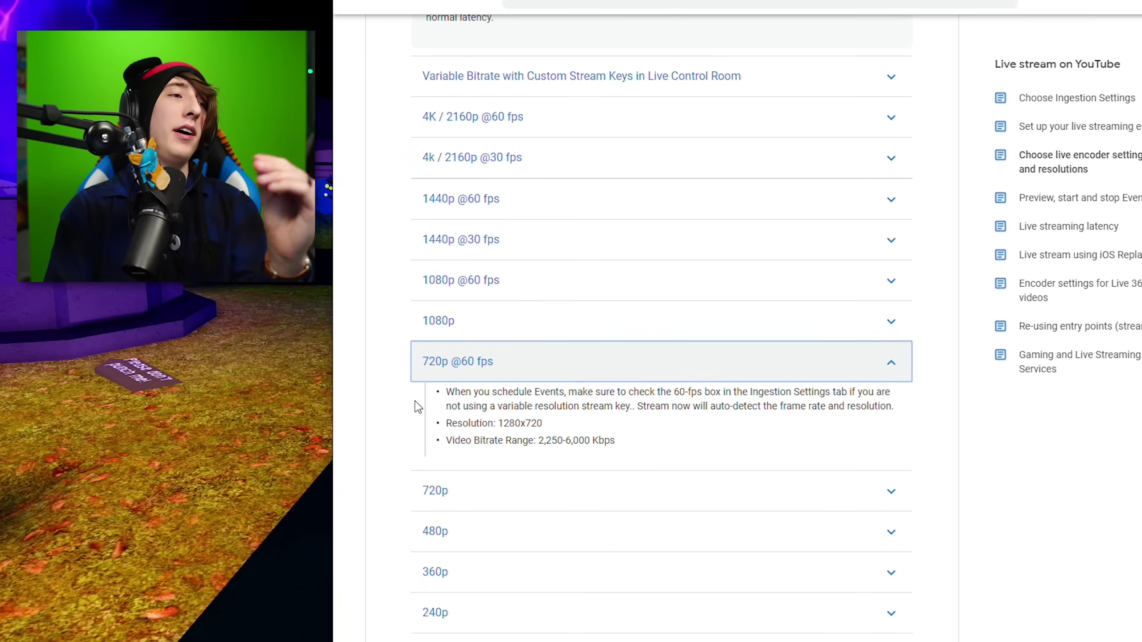
left_click(465, 281)
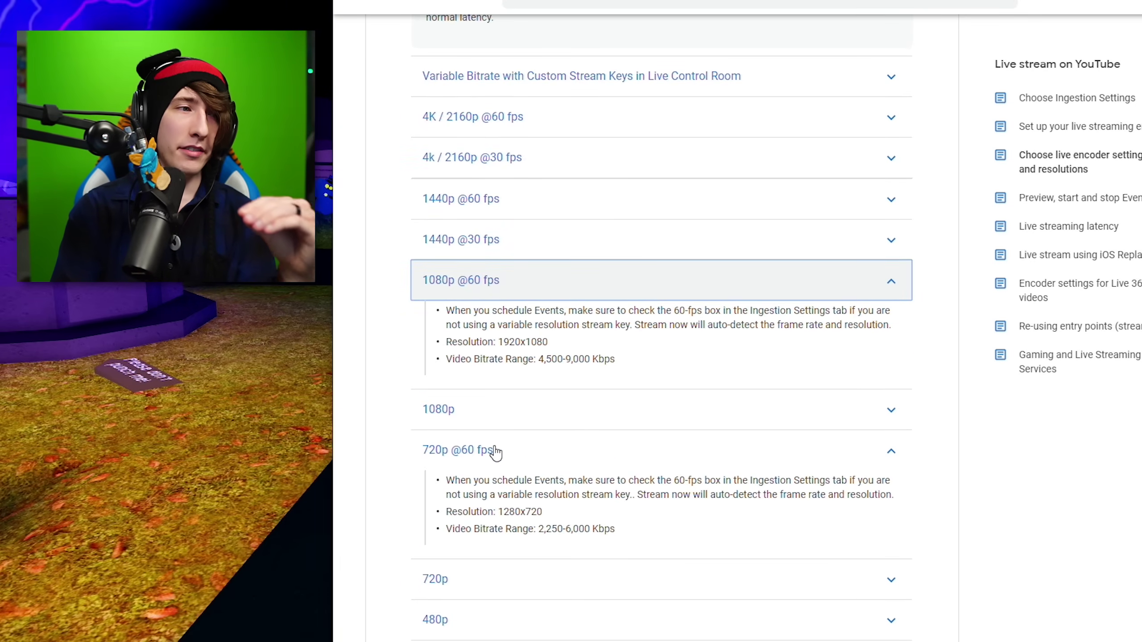
scroll(625, 301, "down", 2)
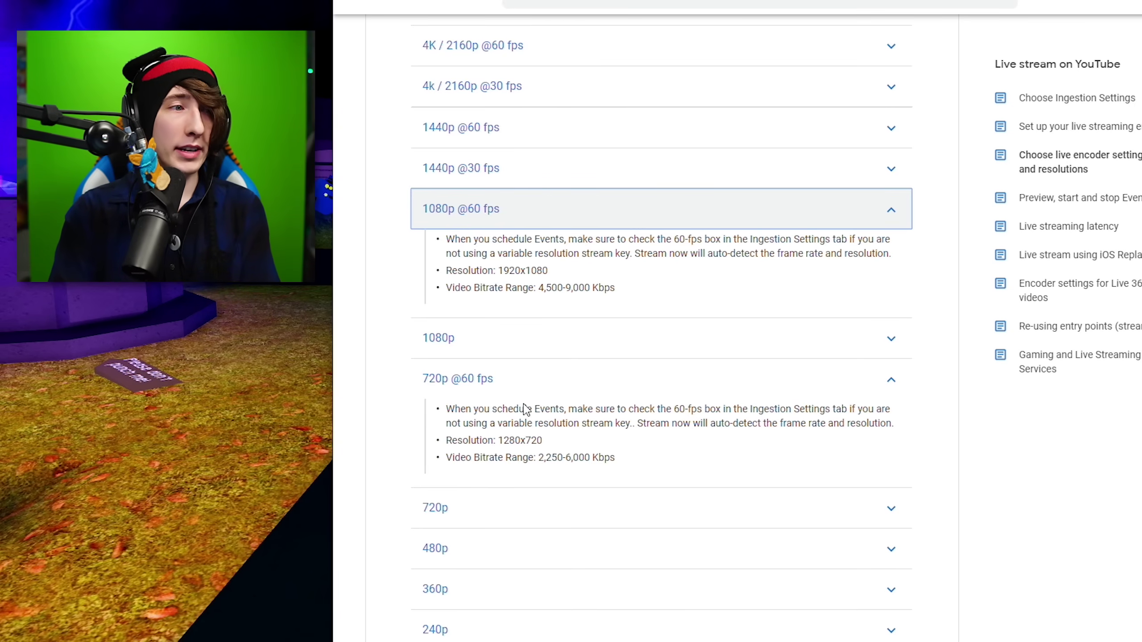
Step: Highlight the 2,250-6,000 and 4,500-9,000 Kbps bitrate ranges
left_click_drag(538, 457, 553, 458)
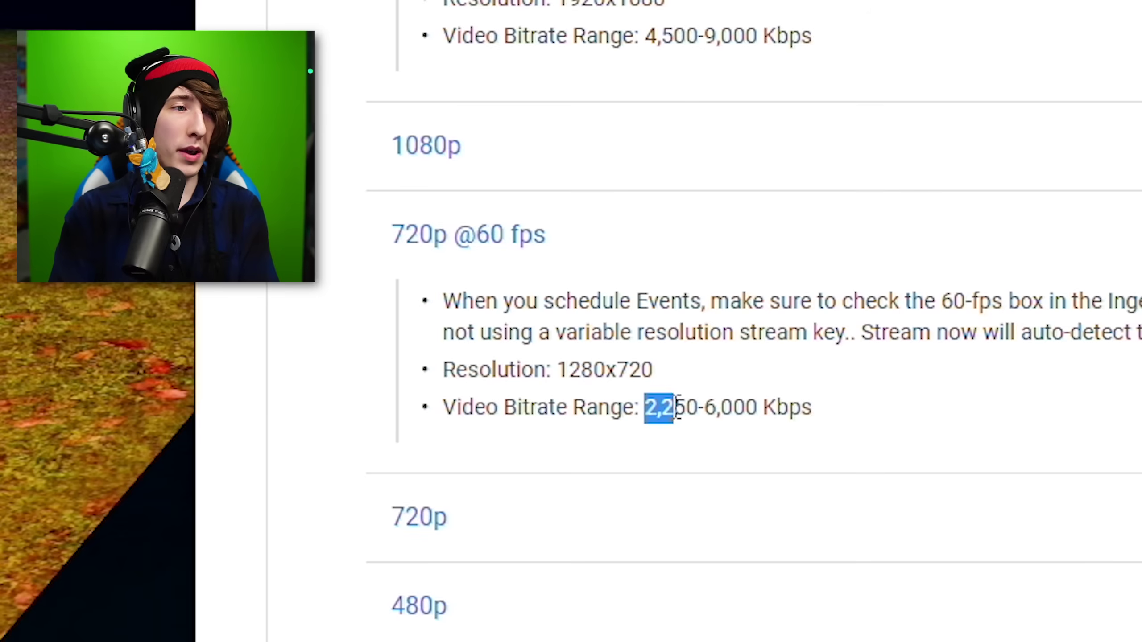
left_click_drag(678, 408, 758, 403)
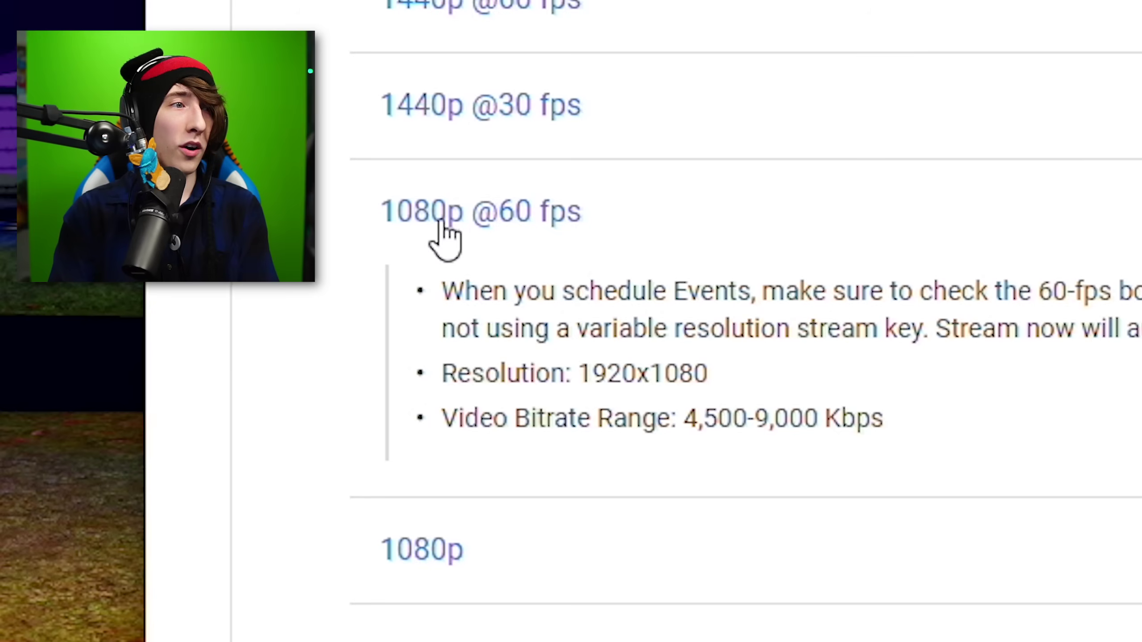
left_click_drag(684, 417, 823, 416)
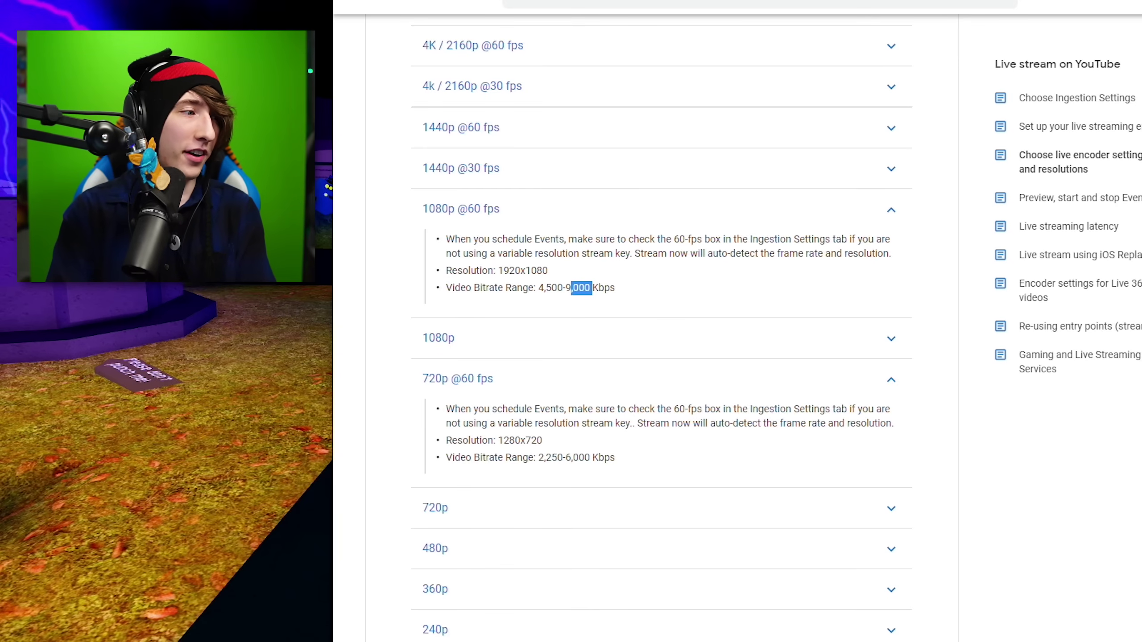
Step: Change the OBS streaming Video Bitrate from 15000 to 9000 Kbps
key("alt+Tab")
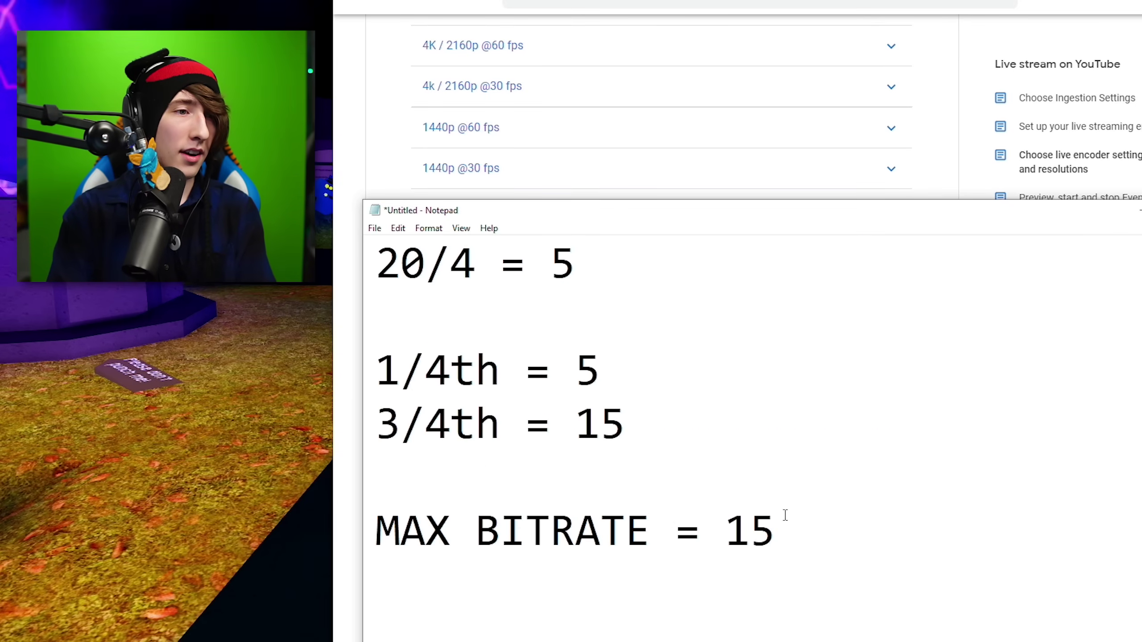
left_click_drag(785, 516, 735, 533)
left_click_drag(700, 210, 684, 332)
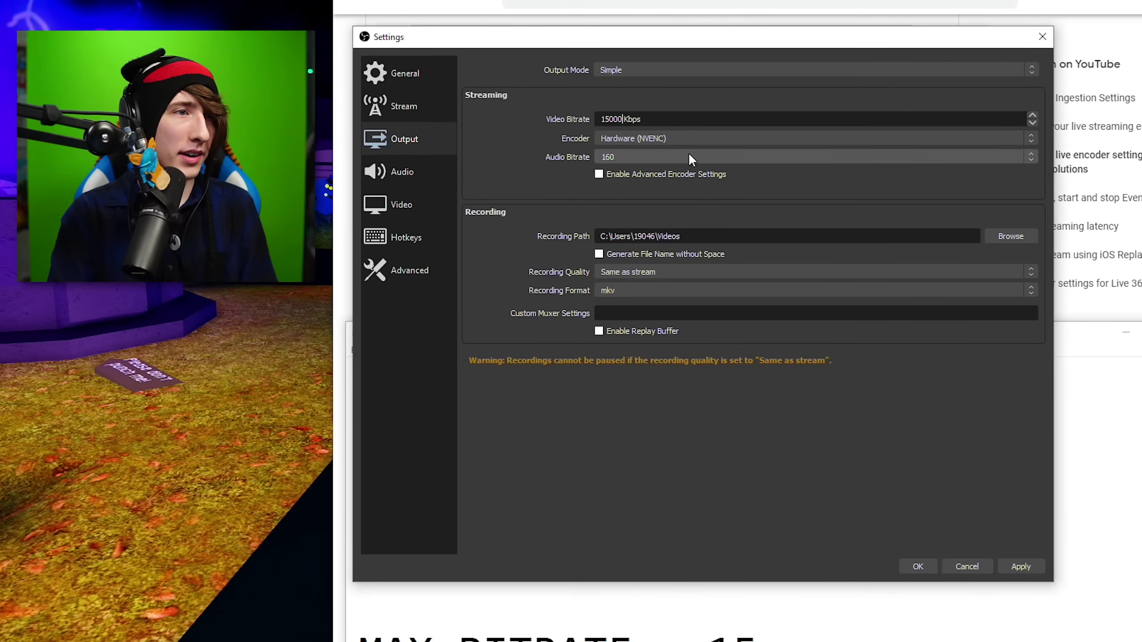
left_click_drag(643, 119, 559, 121)
type("9000")
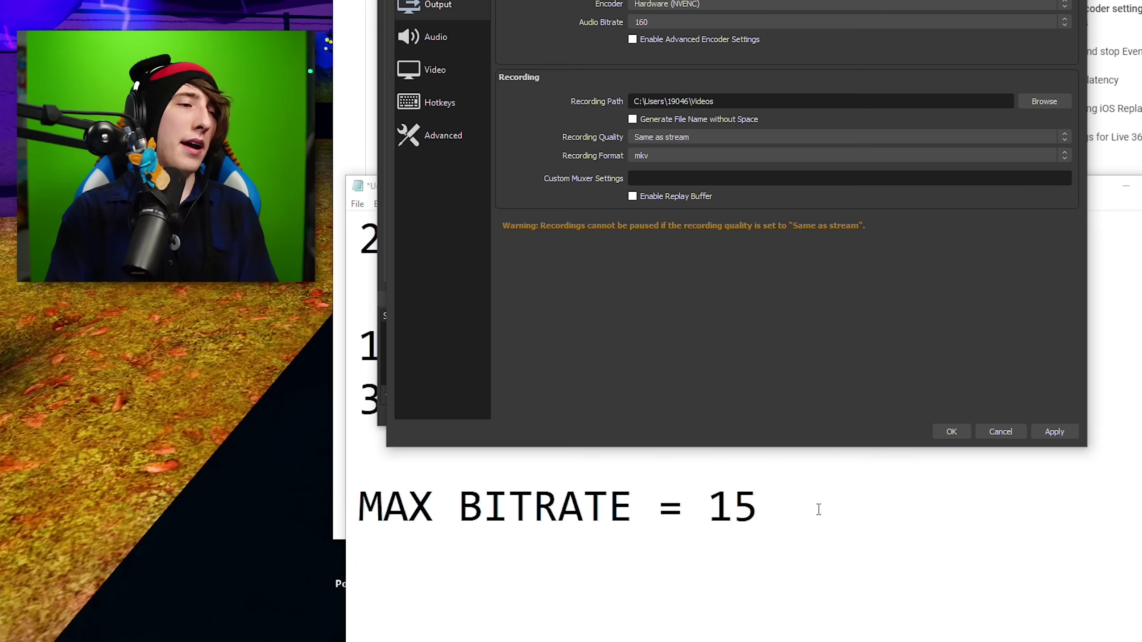
Step: Change the MAX BITRATE value in the notes from 15 to 10
left_click(819, 510)
double_click(716, 506)
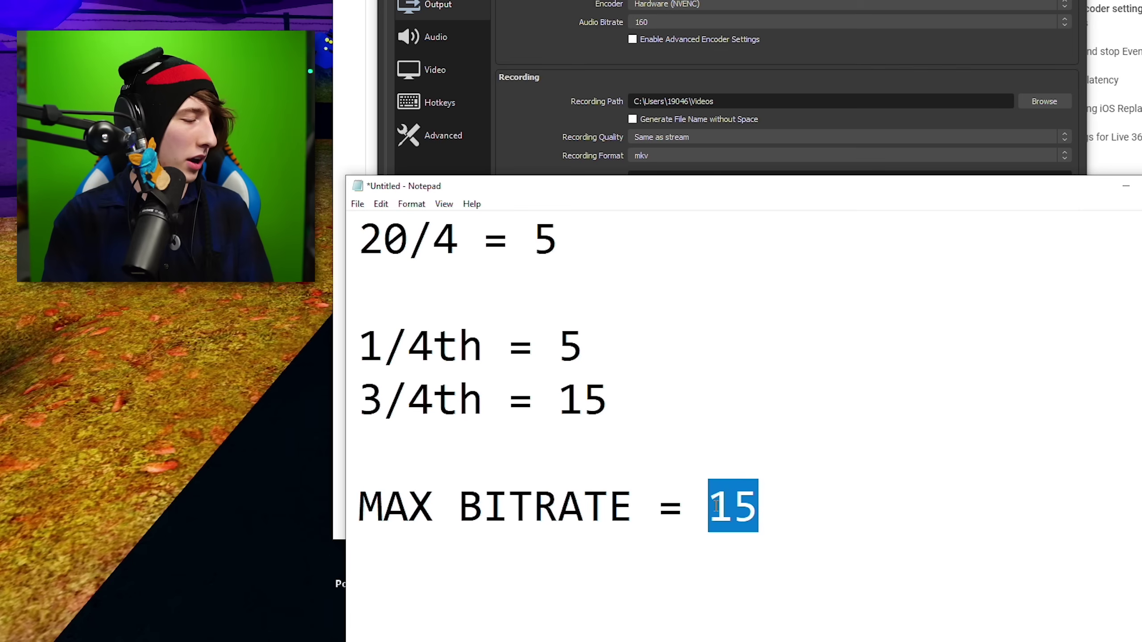
type("10")
left_click_drag(750, 508, 714, 508)
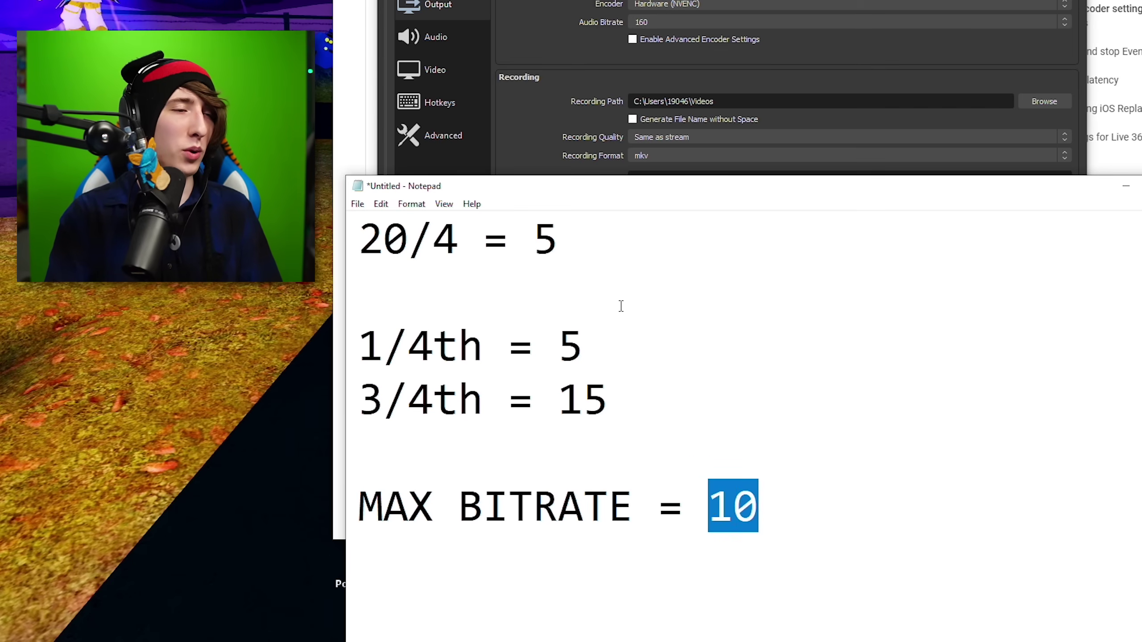
double_click(540, 233)
left_click(410, 237)
left_click(791, 510)
Step: Clear the notes and write 10, 7.5 and 7500 on separate lines
key("ctrl+a")
key("BackSpace")
type("1")
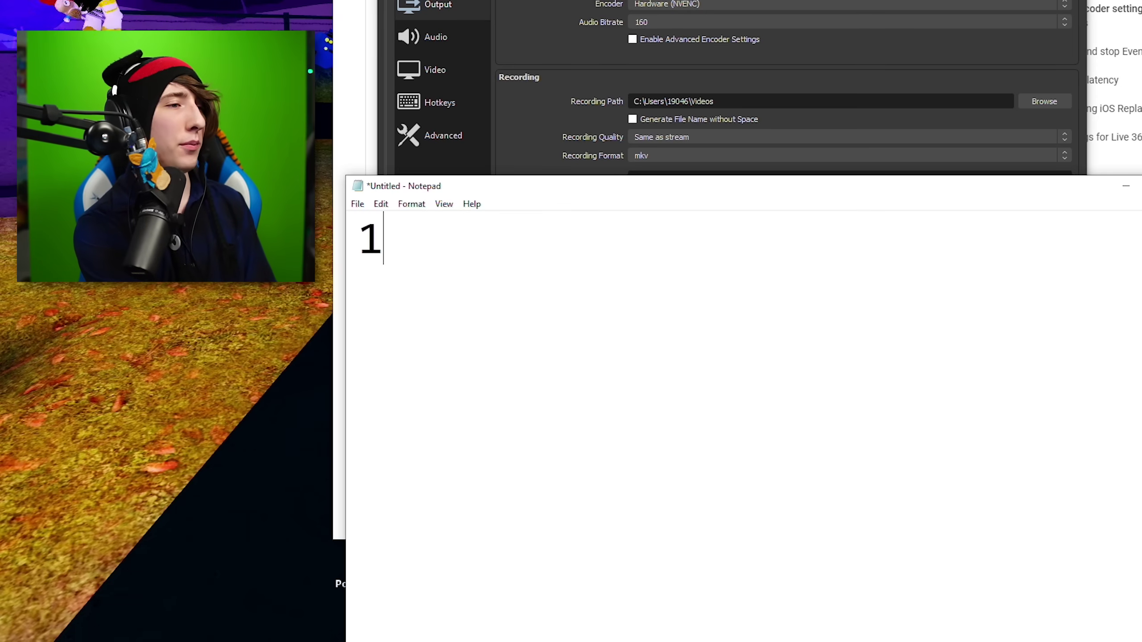
type("0")
key("Return")
key("Return")
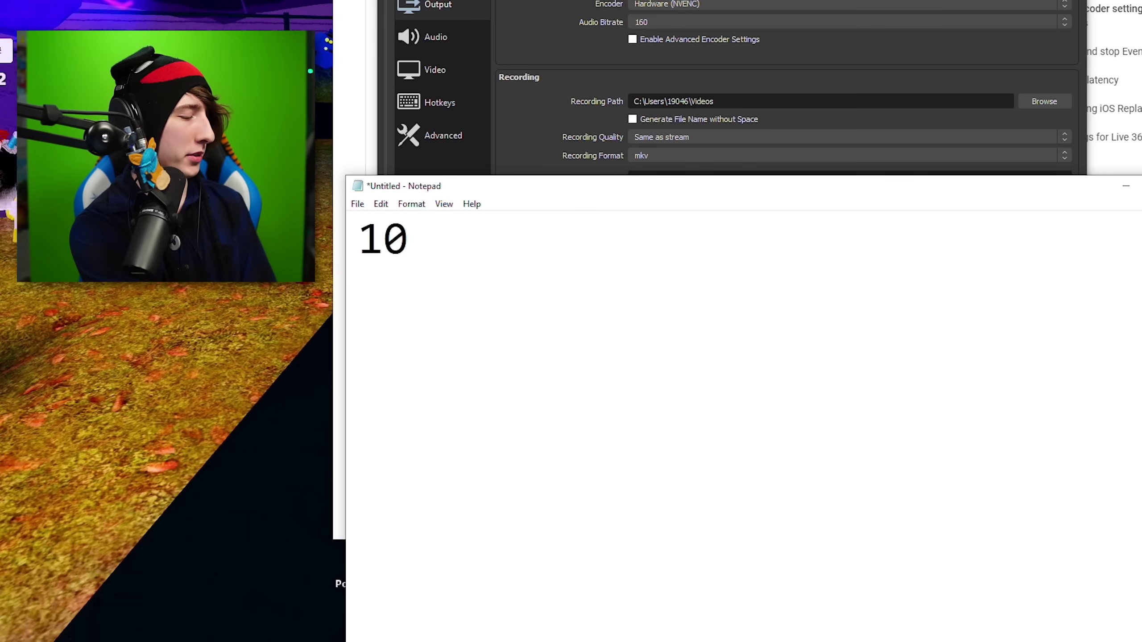
type("7.5")
key("Return")
key("Return")
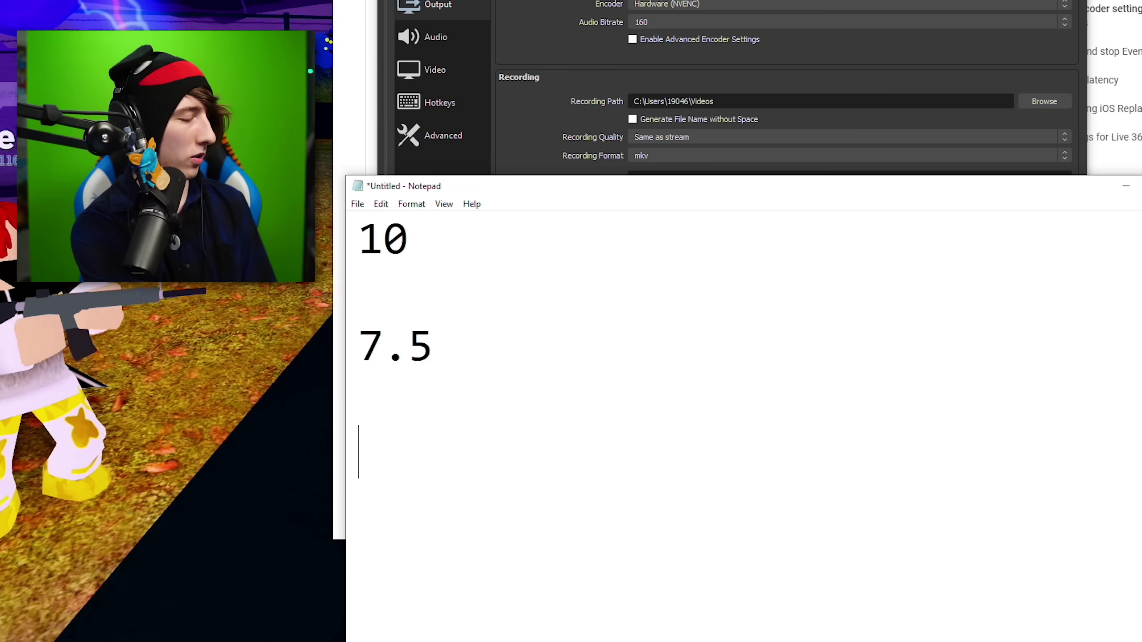
type("7500")
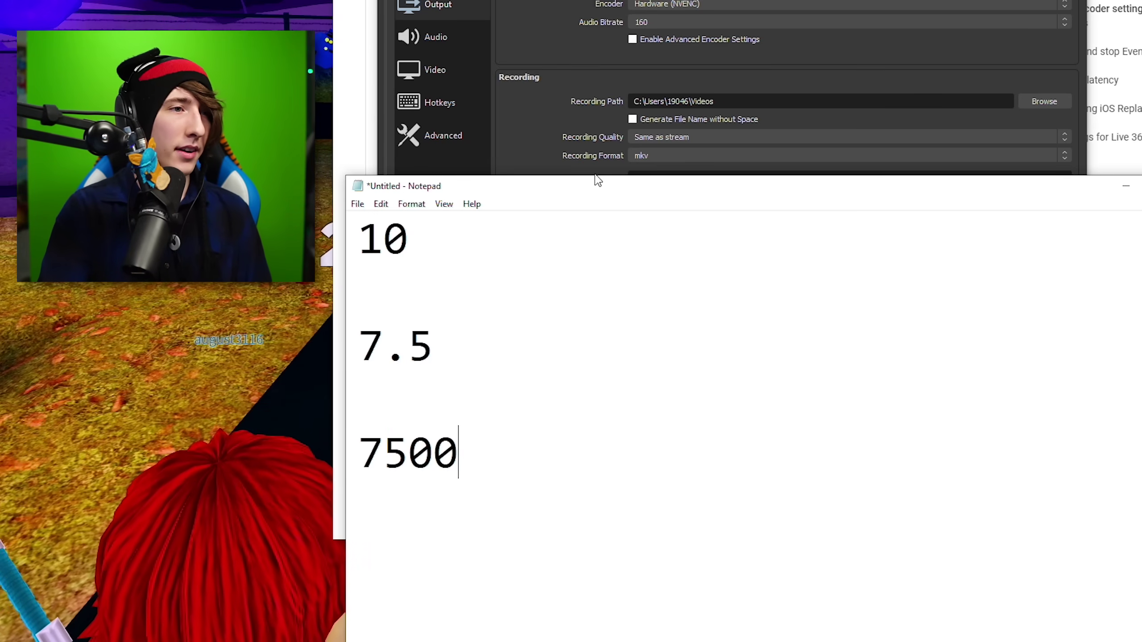
left_click_drag(605, 187, 635, 204)
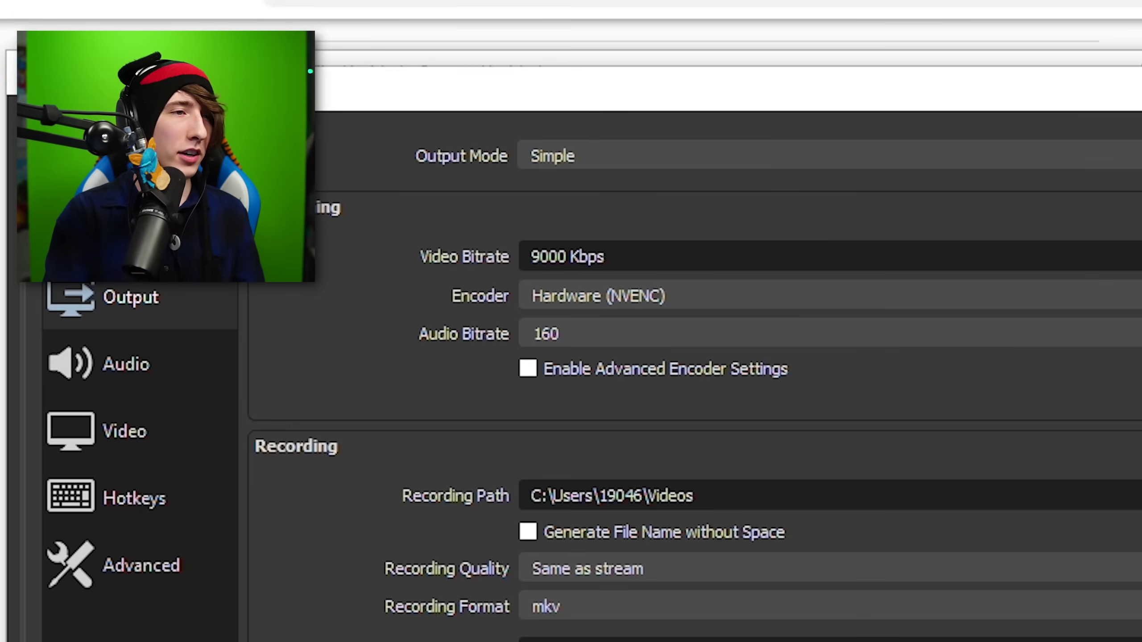
Step: Try 7500 and then 3500 Kbps as the Video Bitrate, pasting 3500 from the notes
double_click(706, 247)
type("7500")
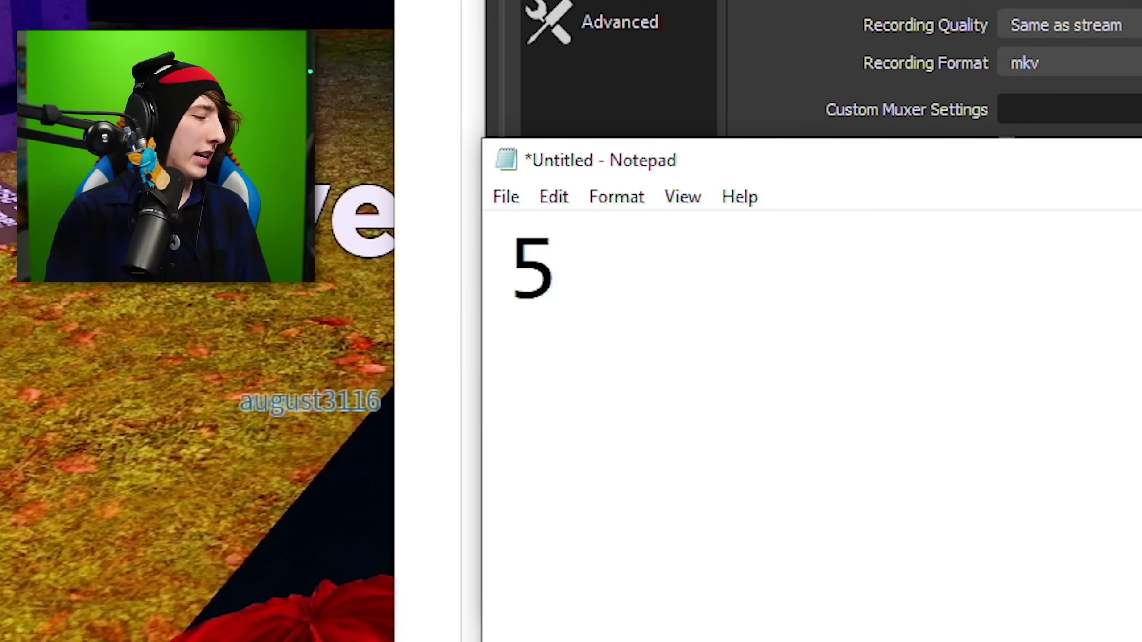
type("3.5")
key("BackSpace")
key("BackSpace")
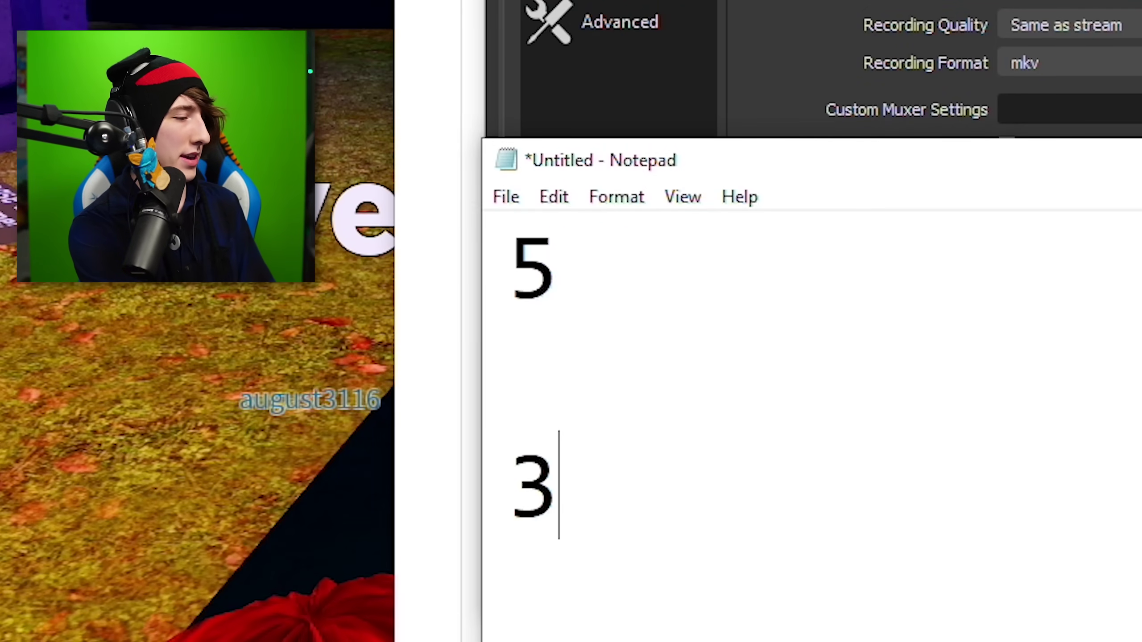
type("500")
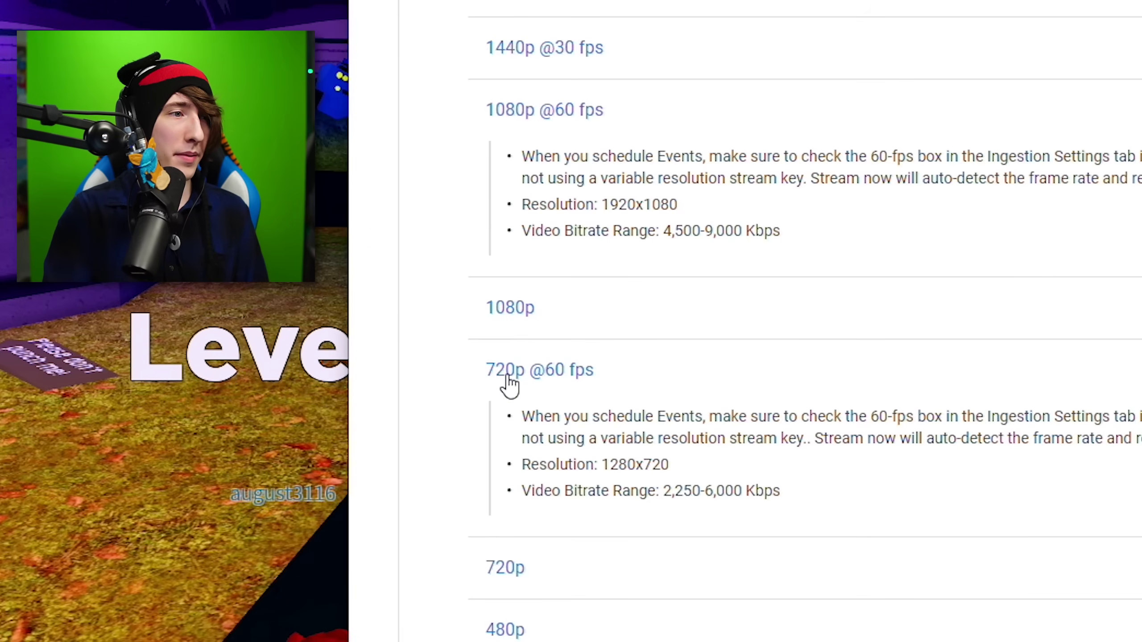
key("alt+Tab")
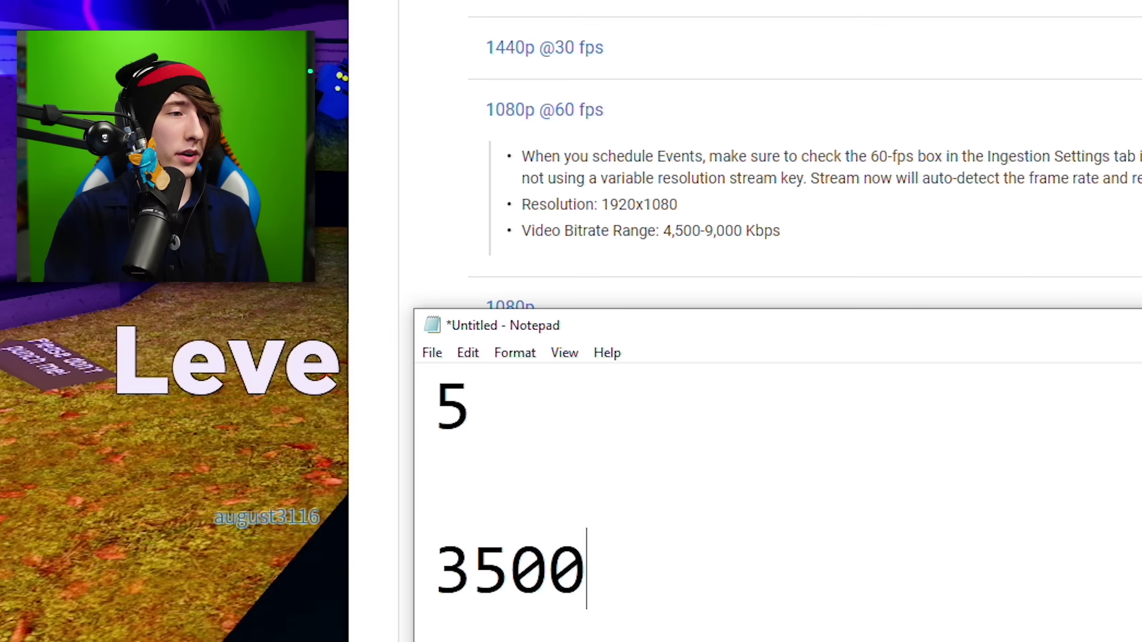
left_click_drag(584, 568, 415, 566)
key("ctrl+c")
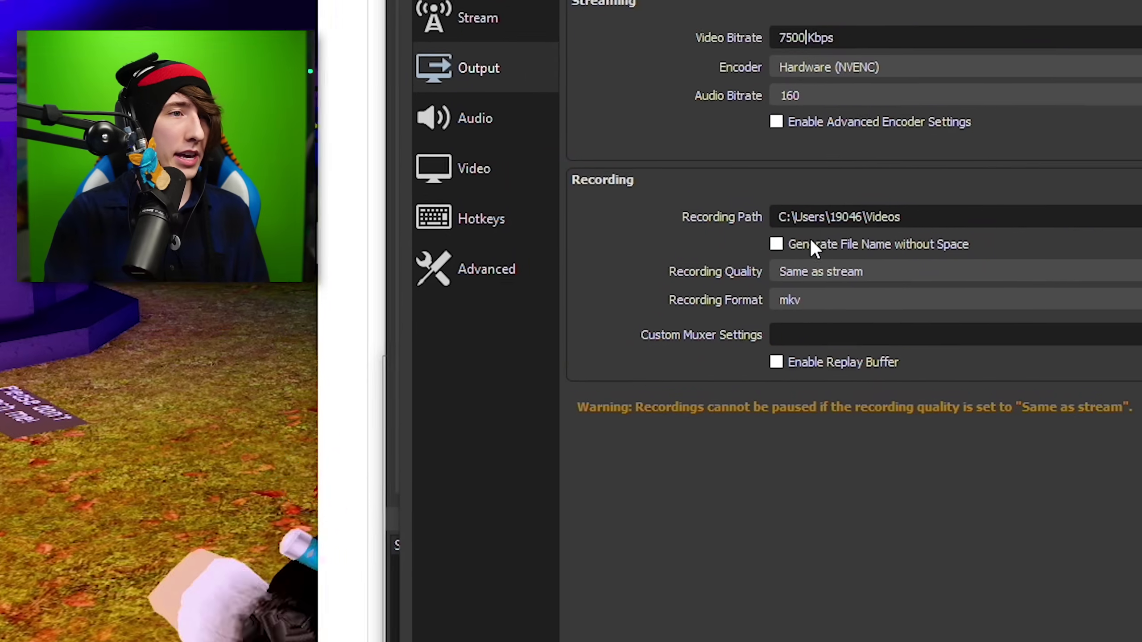
left_click_drag(924, 39, 697, 49)
key("ctrl+v")
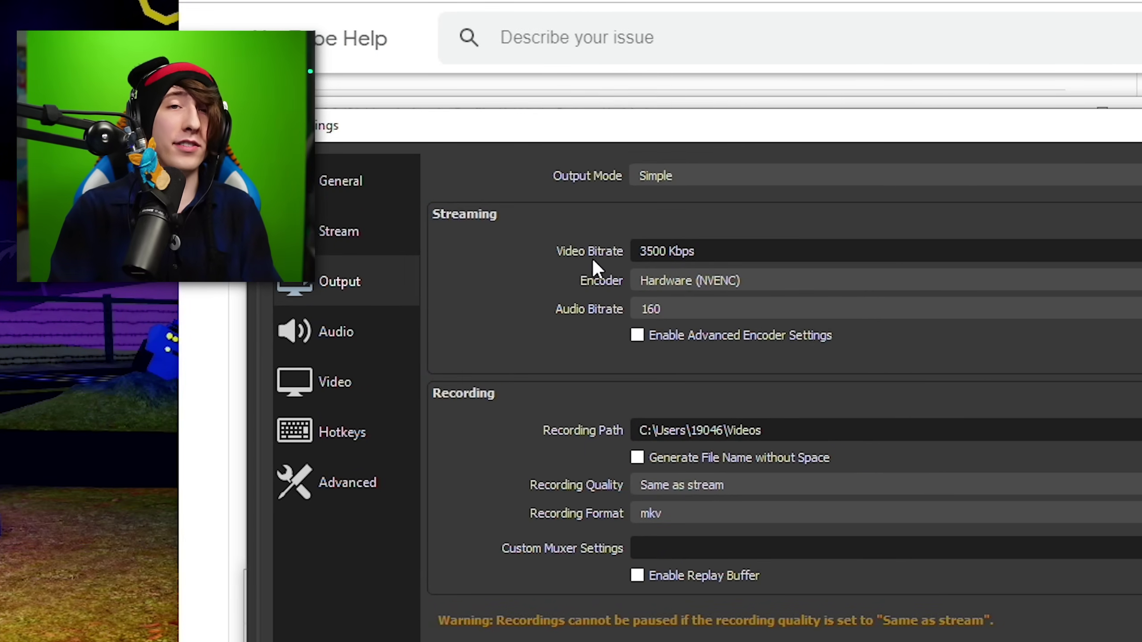
Step: Set the streaming Video Bitrate to 9000 Kbps
triple_click(672, 252)
type("9000")
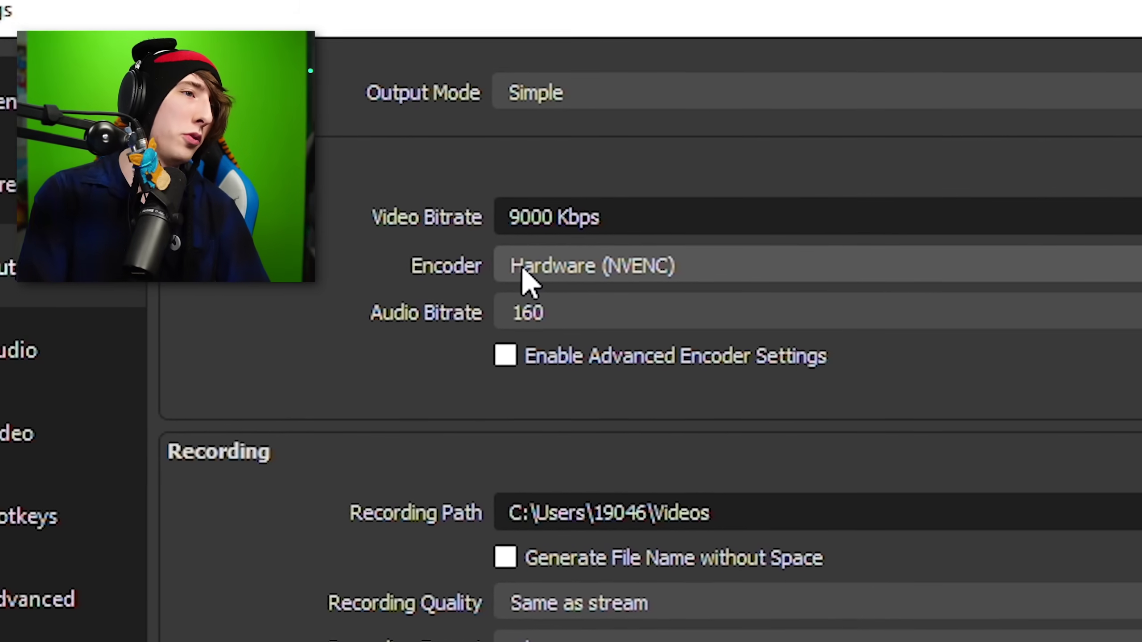
left_click(521, 269)
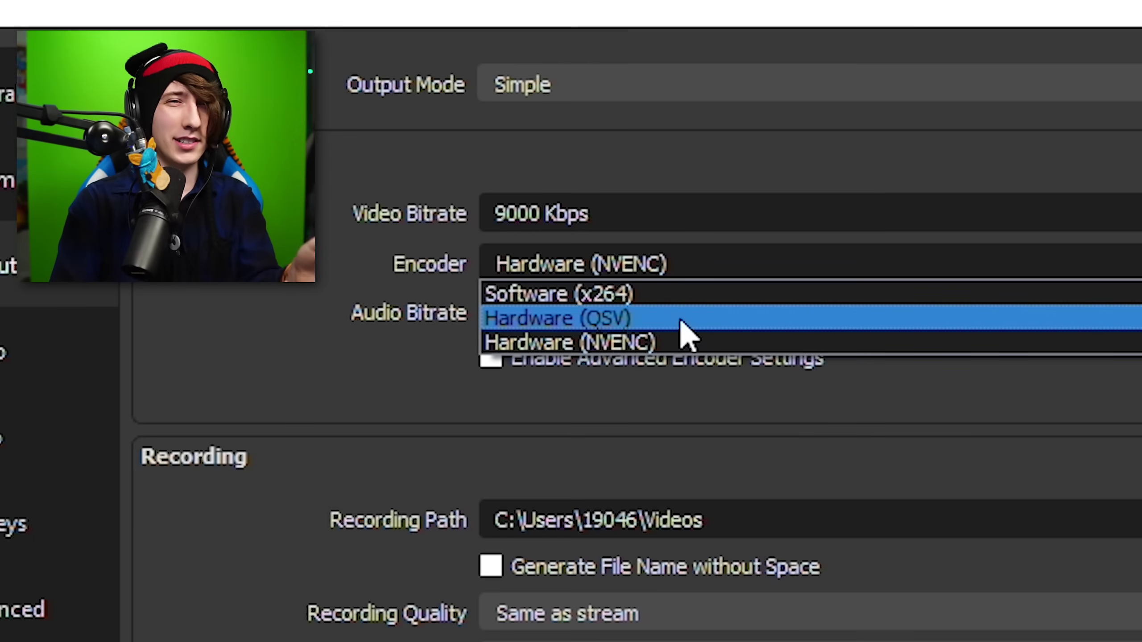
Step: Switch the streaming encoder from Hardware (NVENC) to Software (x264) and apply the change
left_click(603, 353)
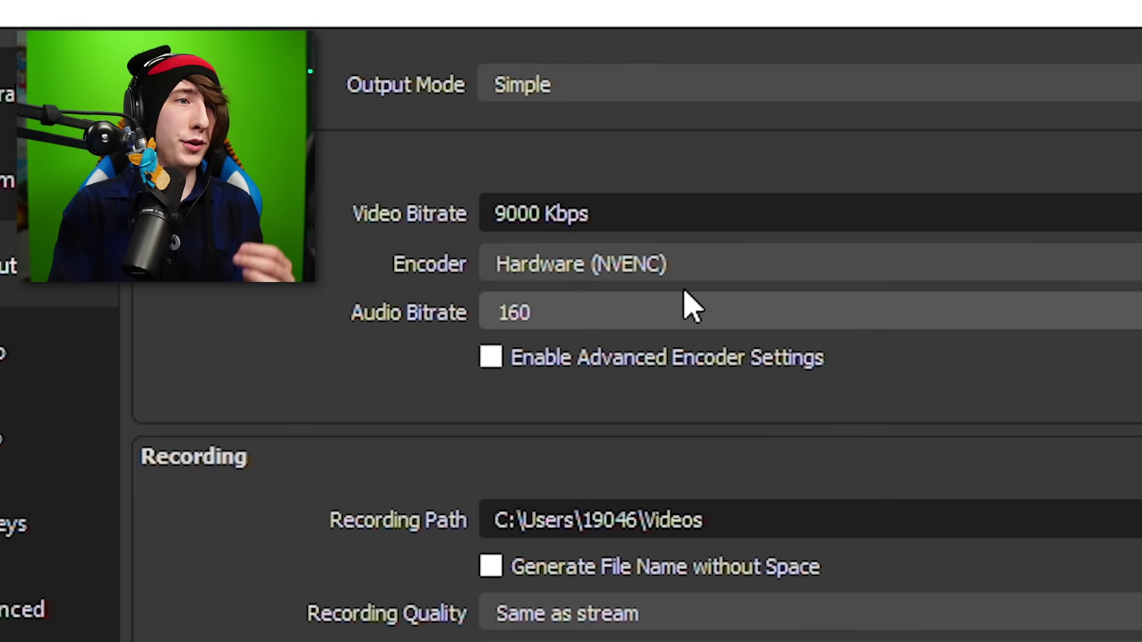
left_click(686, 265)
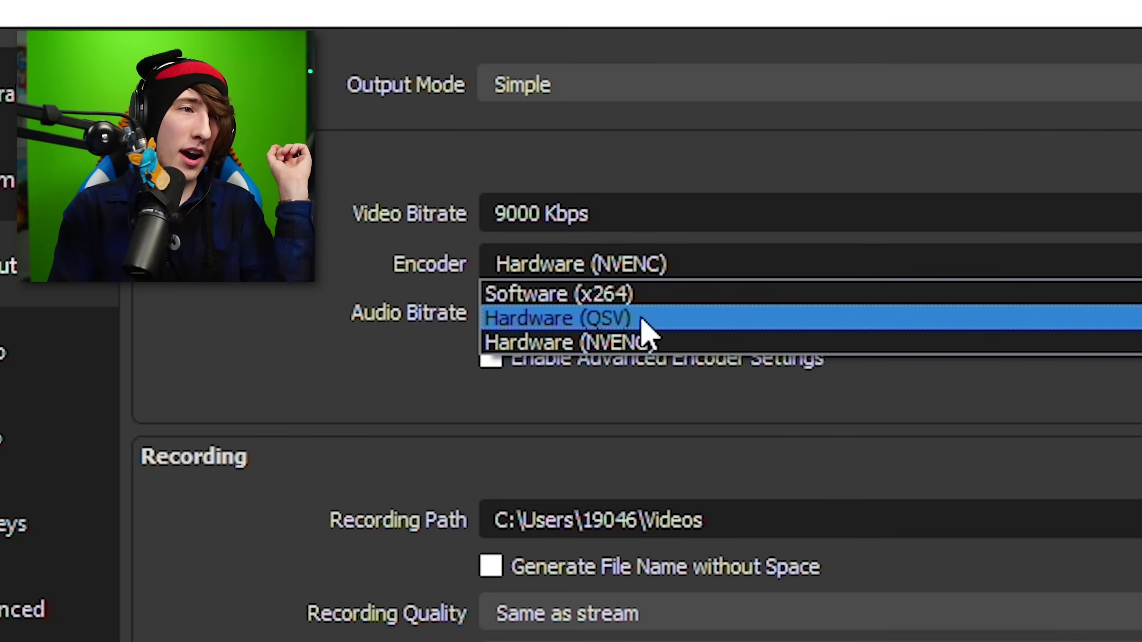
left_click(670, 301)
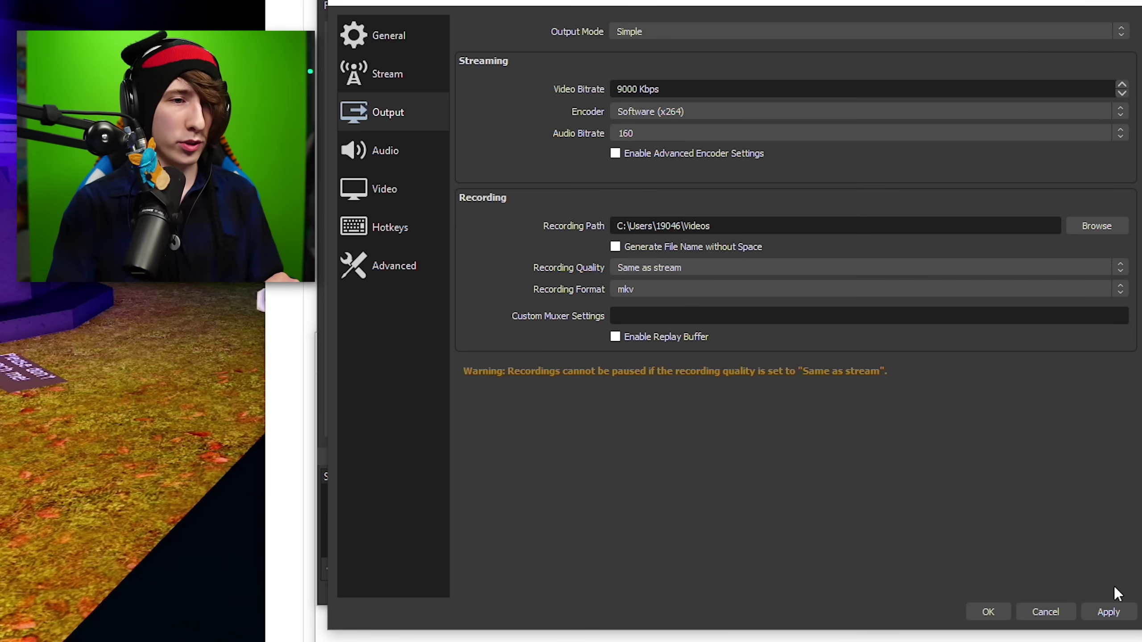
left_click(1115, 612)
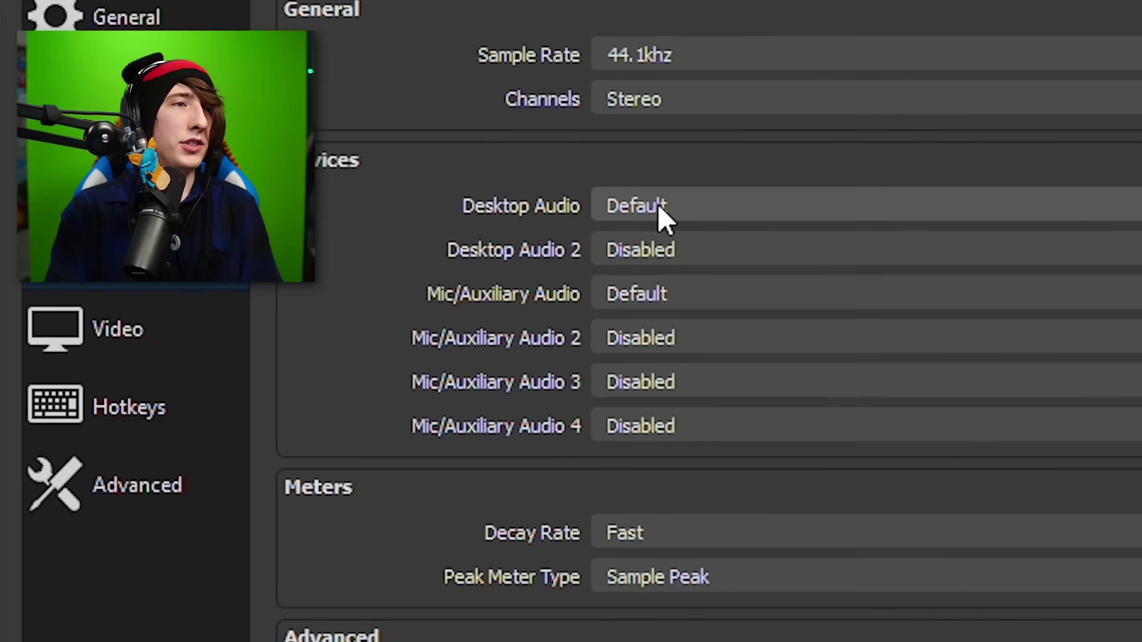
Step: Check the Desktop Audio and Mic/Auxiliary Audio device lists, leaving both at Default
left_click(648, 127)
left_click(634, 207)
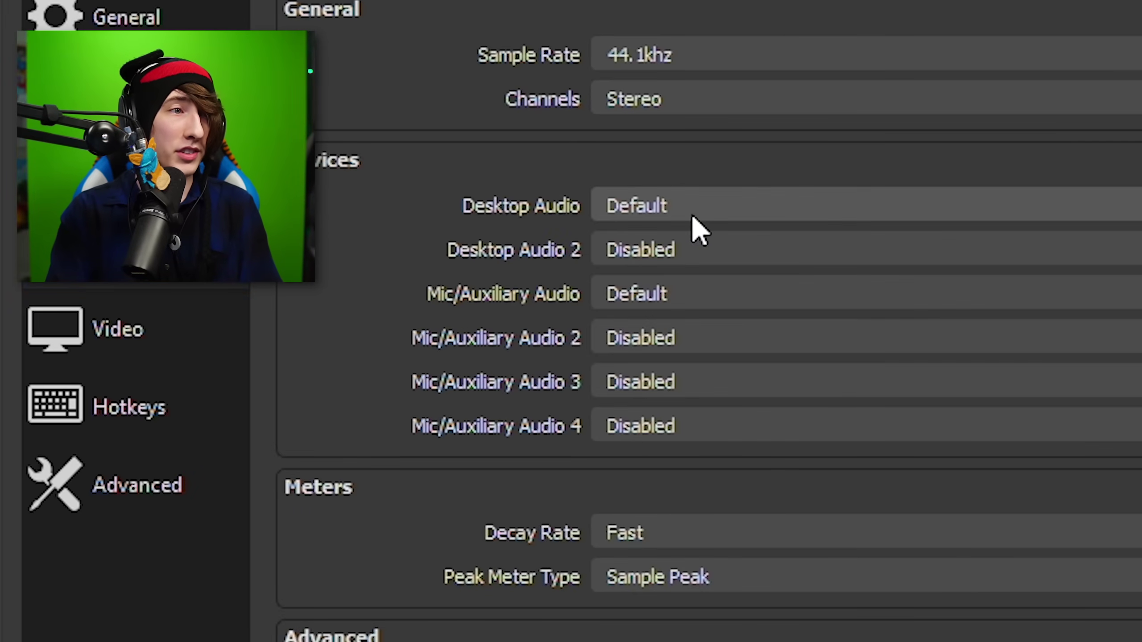
left_click(655, 295)
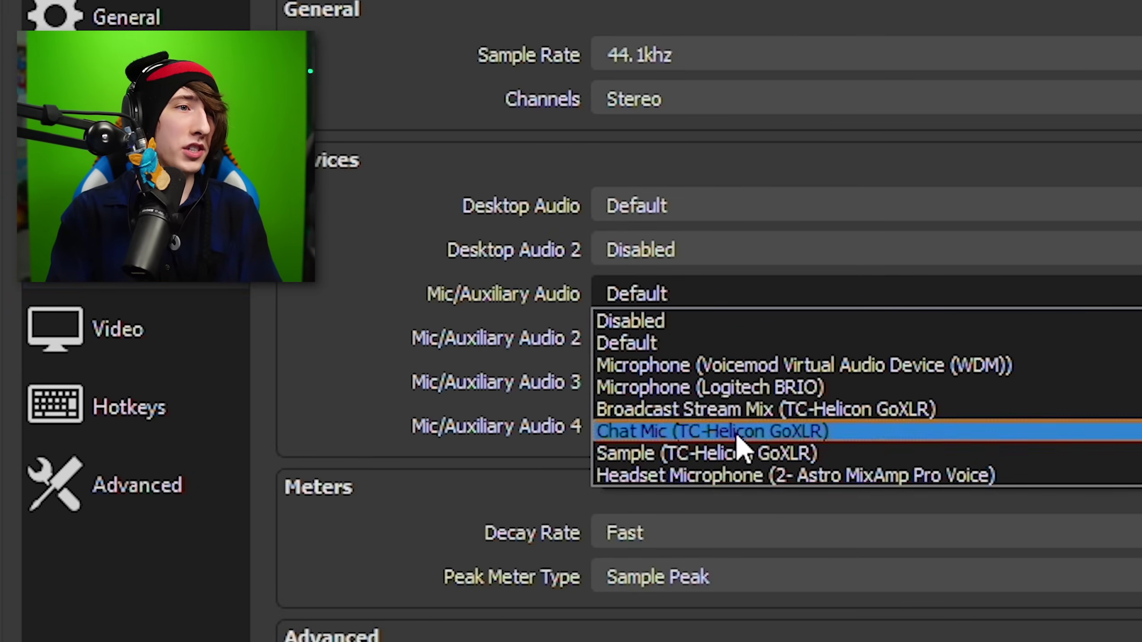
left_click(691, 293)
left_click(764, 295)
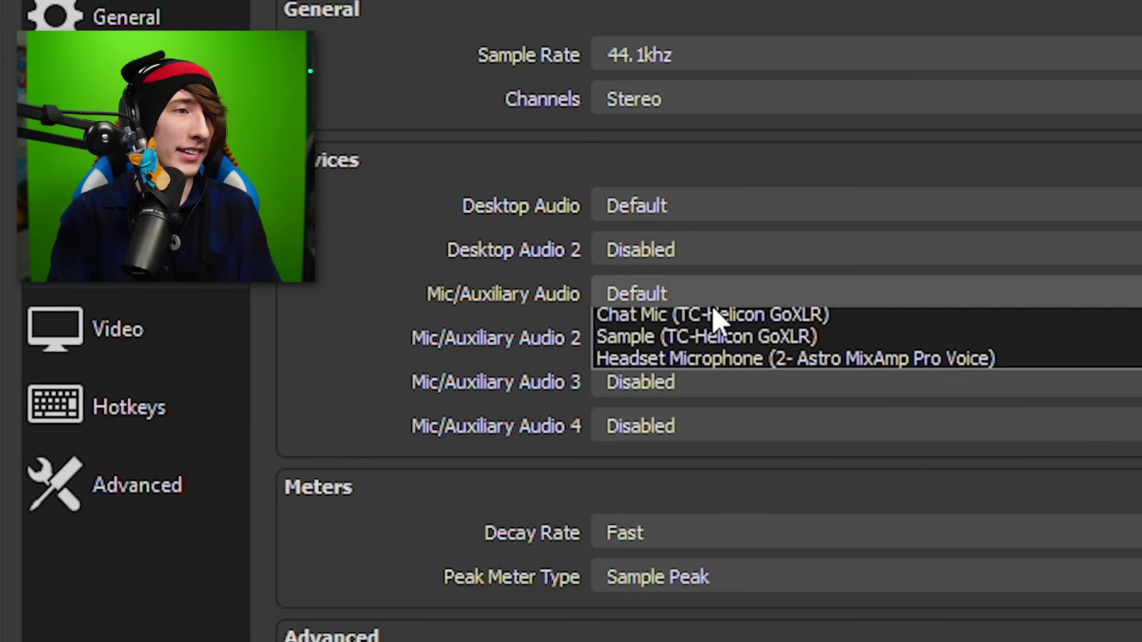
left_click(659, 286)
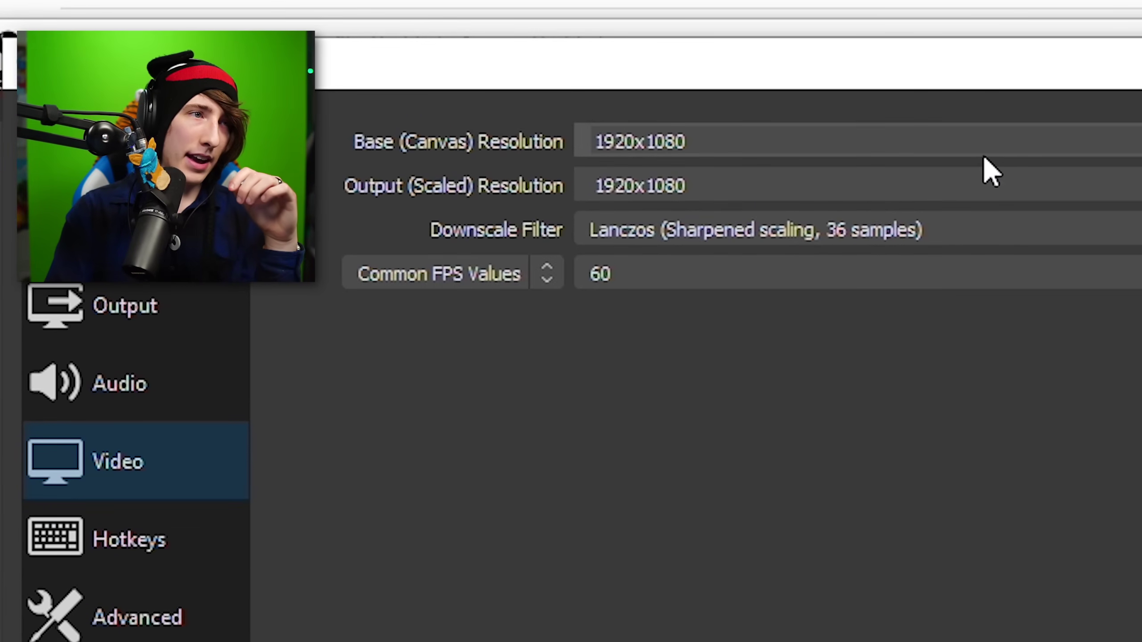
Step: Set the Base (Canvas) Resolution to 2560x1440 and return to the Output settings
left_click(1135, 142)
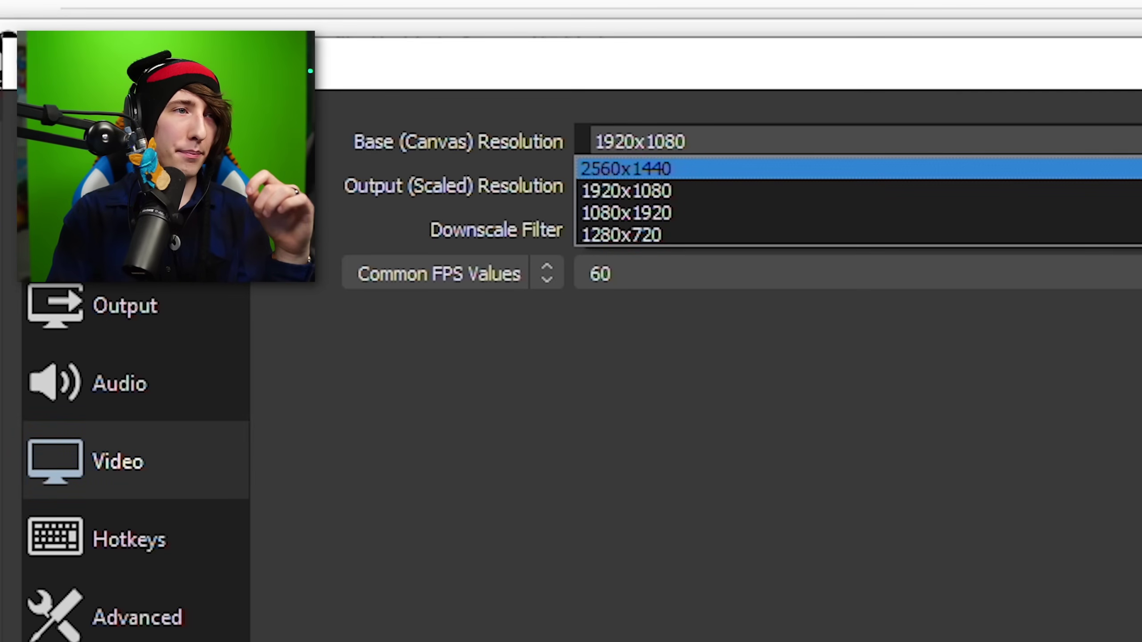
left_click(715, 169)
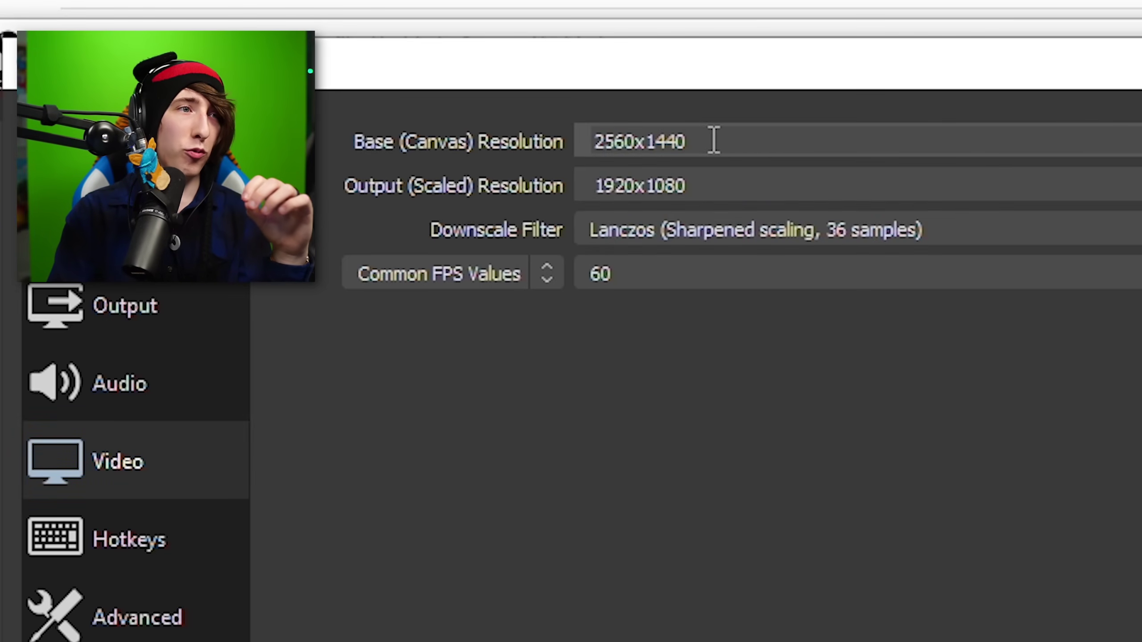
double_click(694, 144)
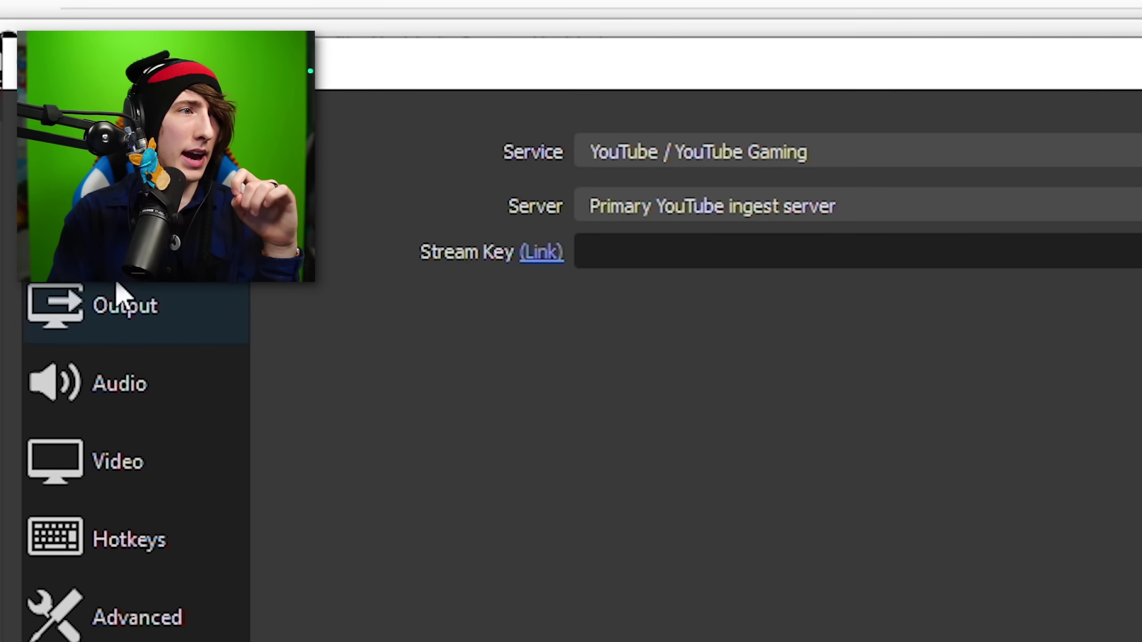
left_click(118, 288)
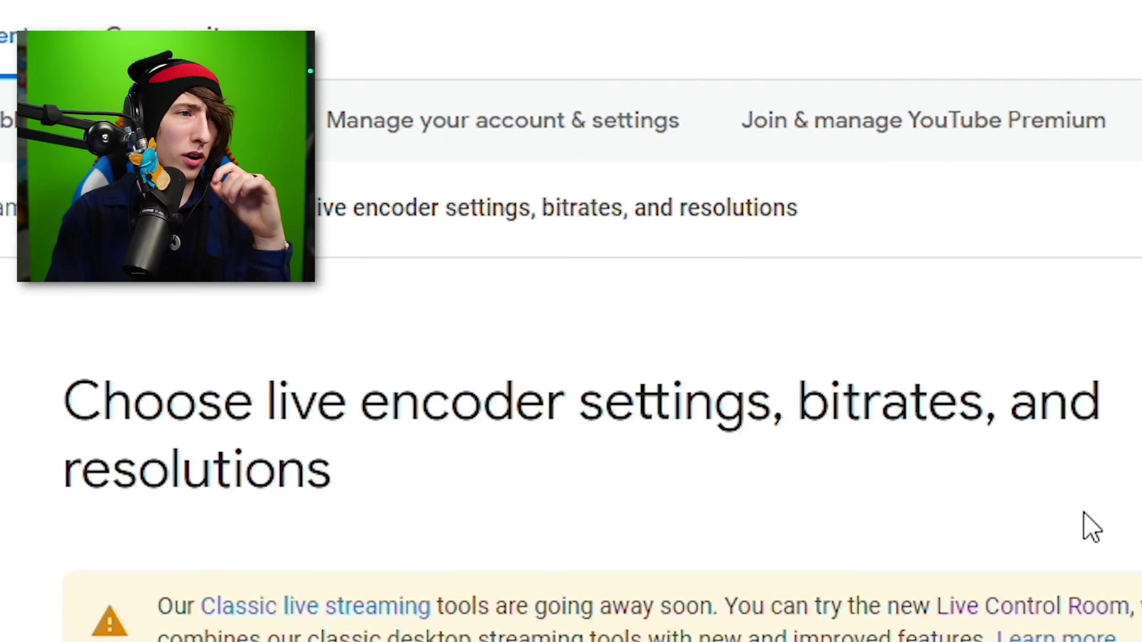
scroll(620, 628, "down", 5)
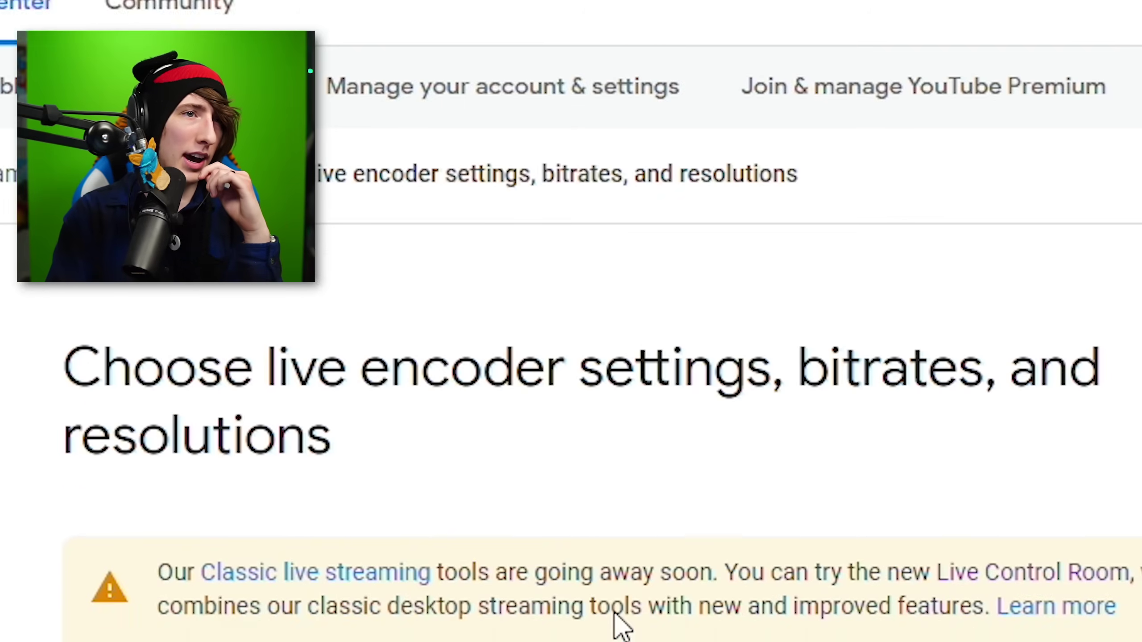
left_click(355, 638)
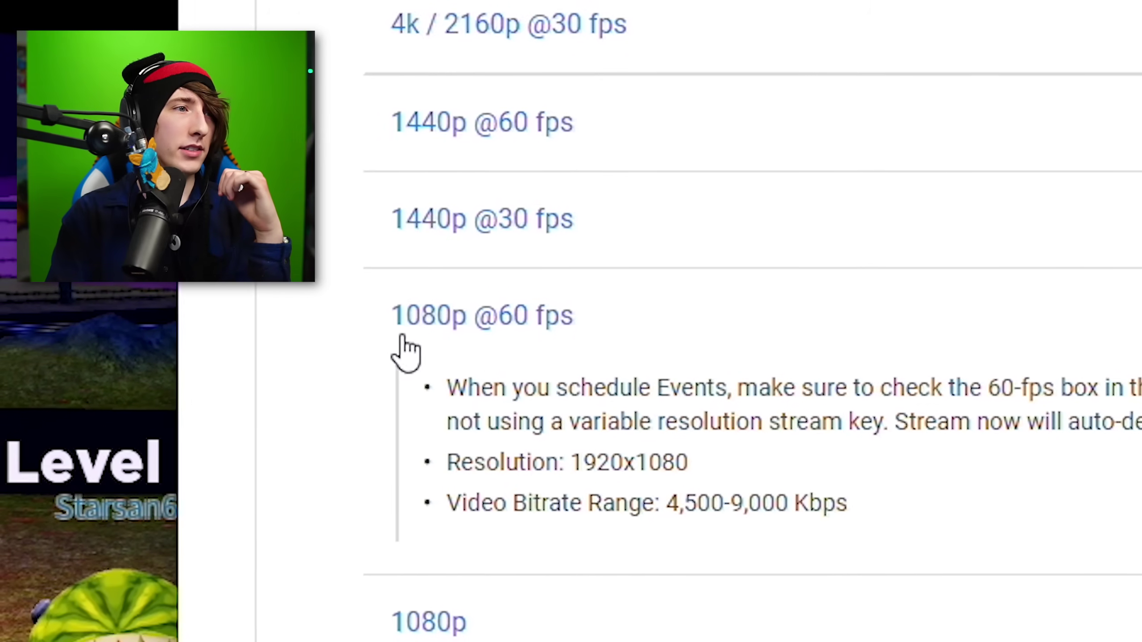
left_click_drag(667, 518, 807, 515)
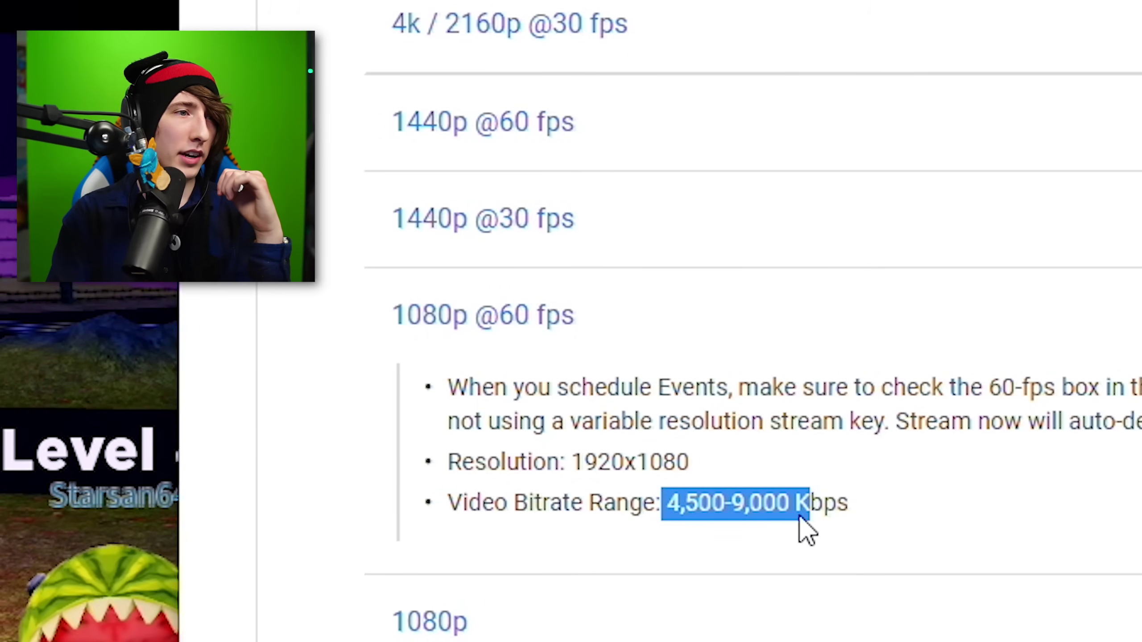
left_click_drag(680, 493, 815, 472)
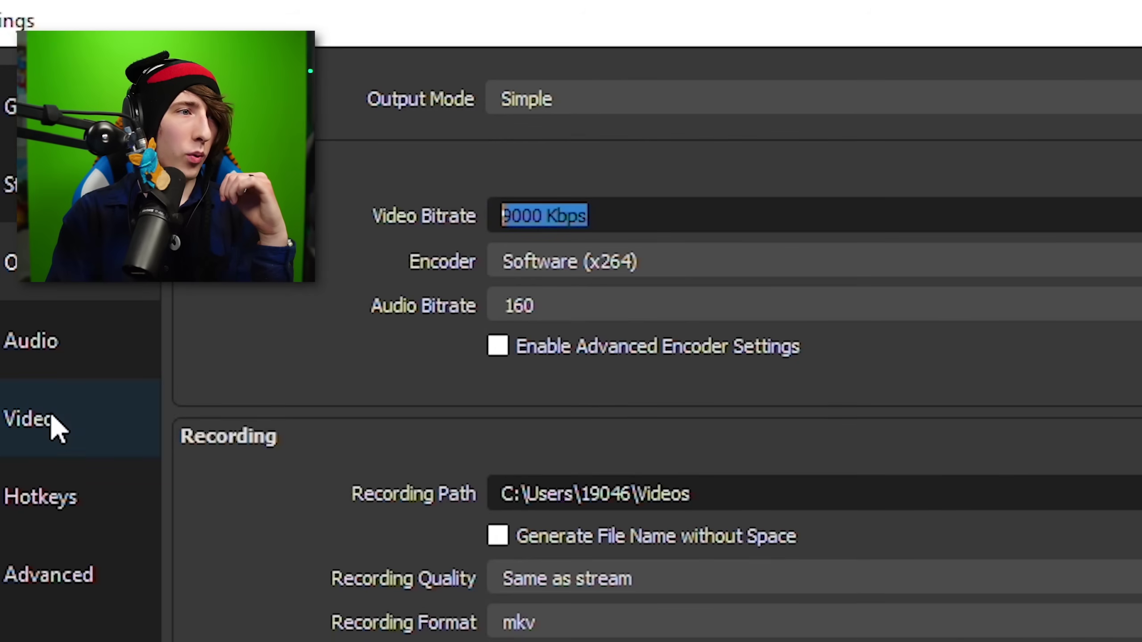
Step: In the Video settings, try 1280x720 as the scaled resolution, then revert to 1920x1080
left_click(52, 417)
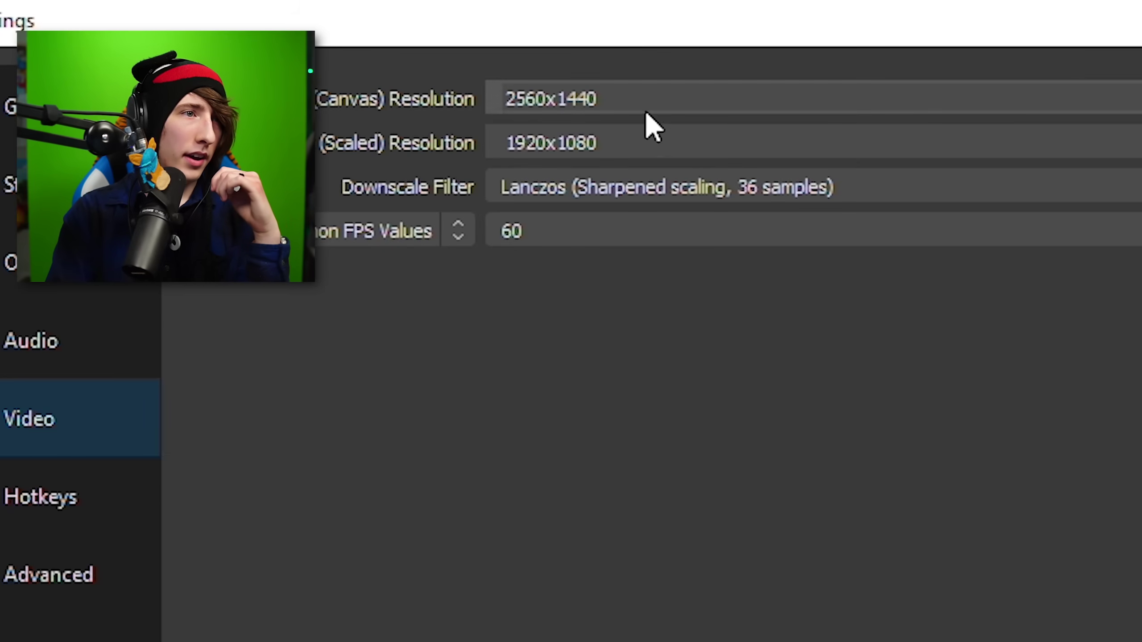
left_click(910, 142)
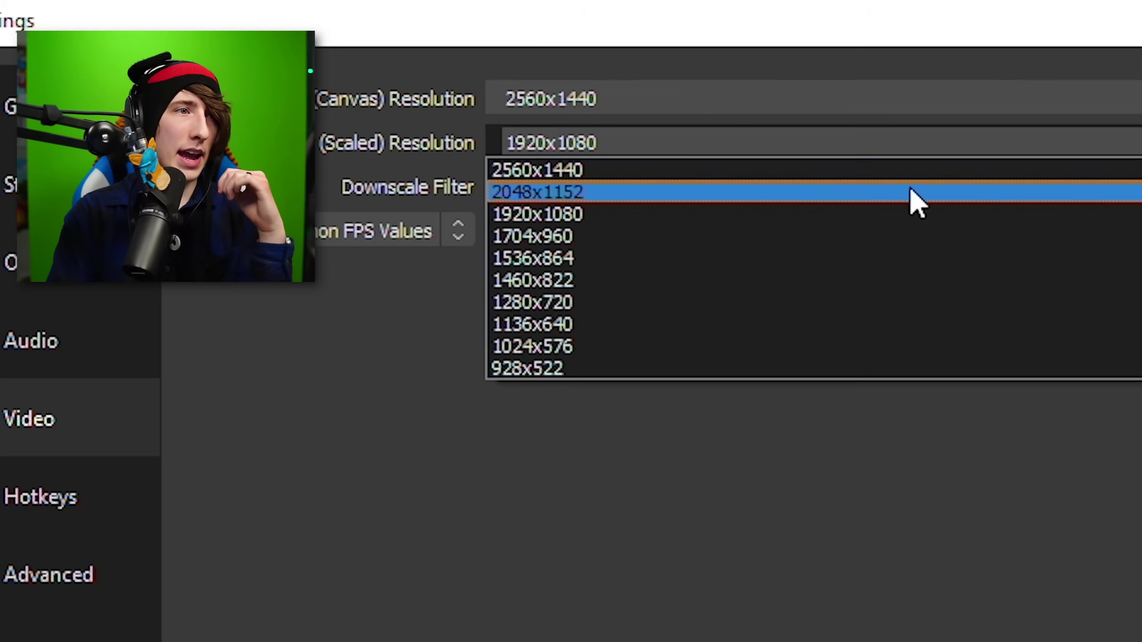
left_click(581, 214)
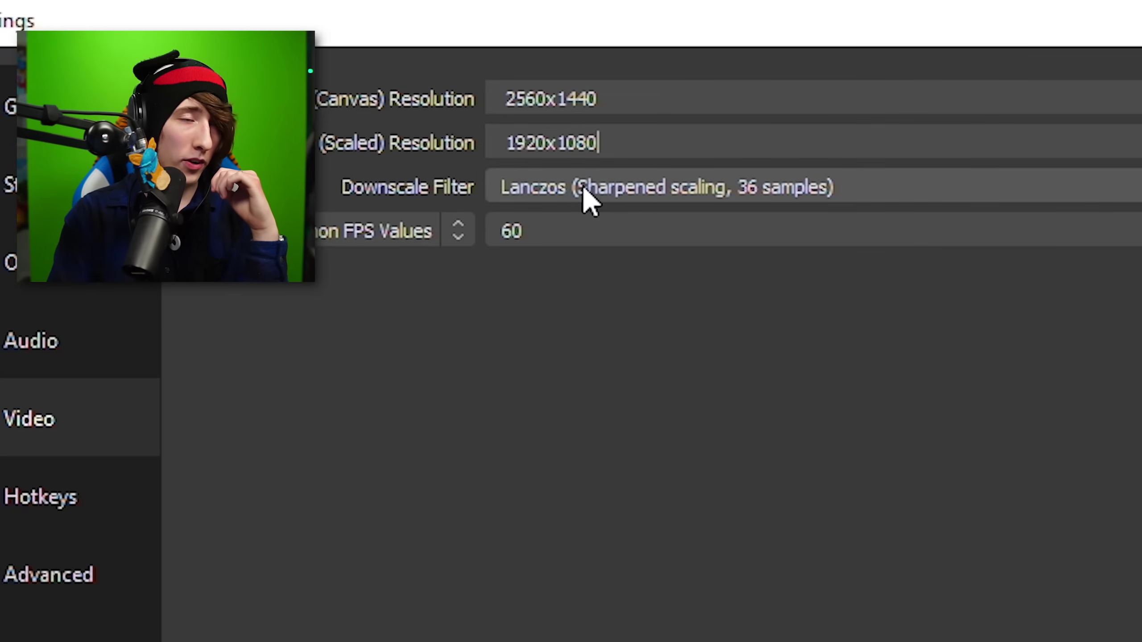
left_click(629, 142)
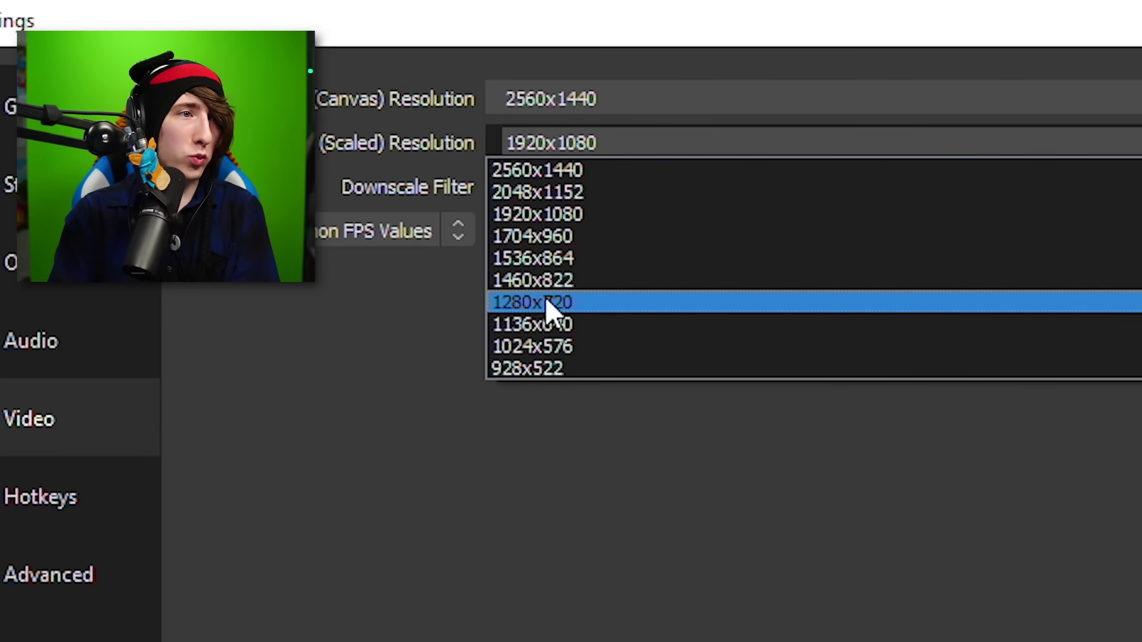
left_click(546, 302)
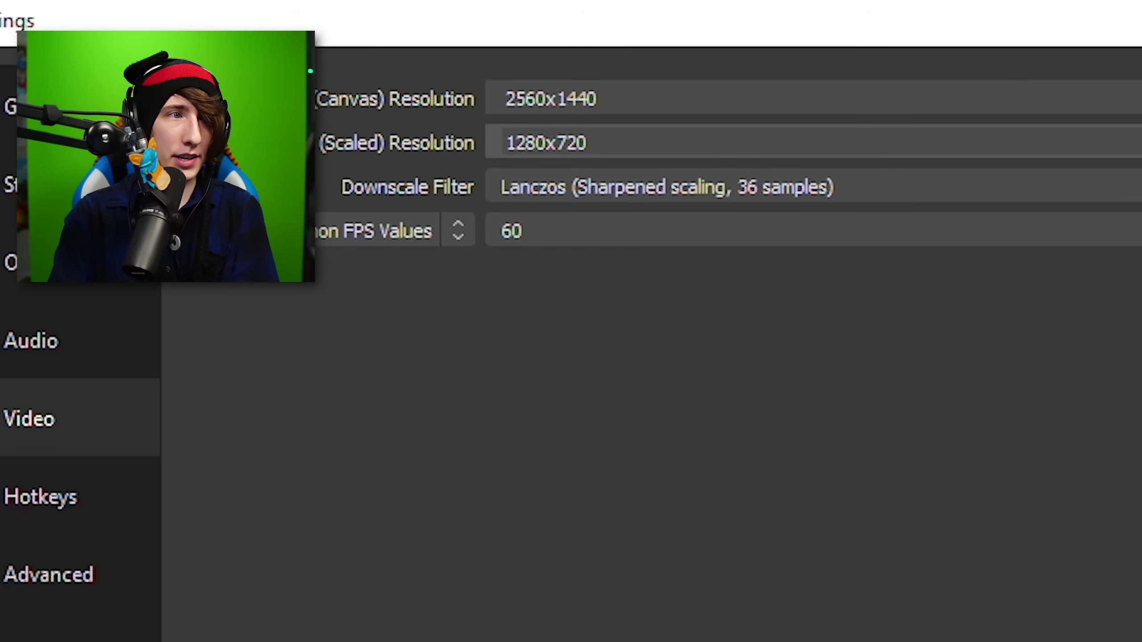
left_click(808, 142)
left_click(746, 218)
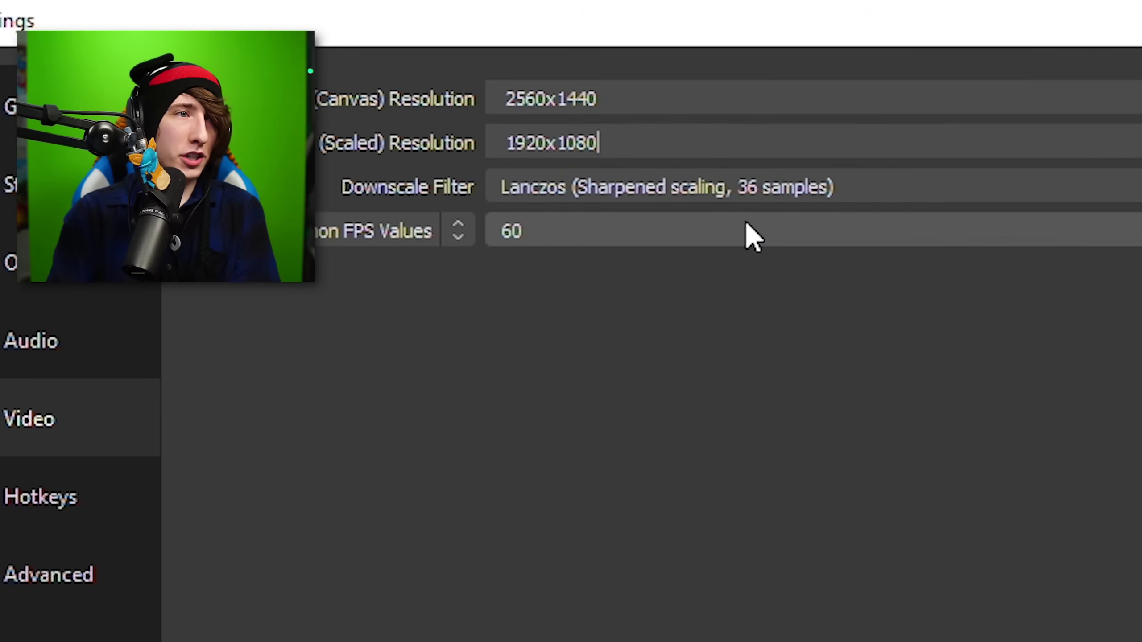
Step: Review the downscale filter and frame rate, keeping Lanczos and 60 FPS
left_click(637, 201)
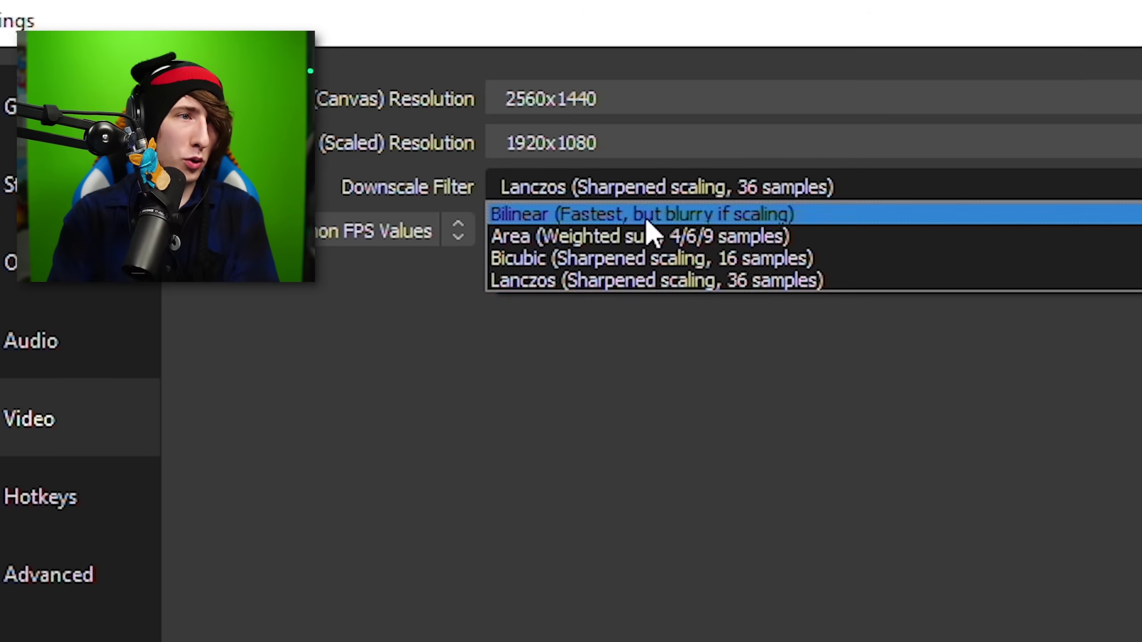
left_click(576, 282)
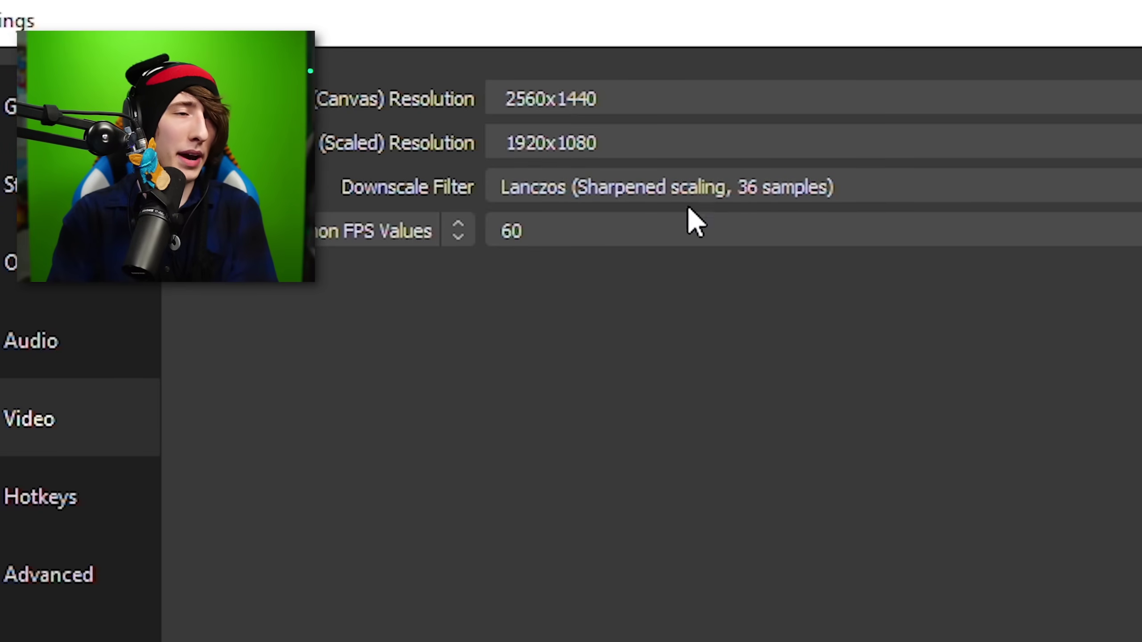
left_click(617, 221)
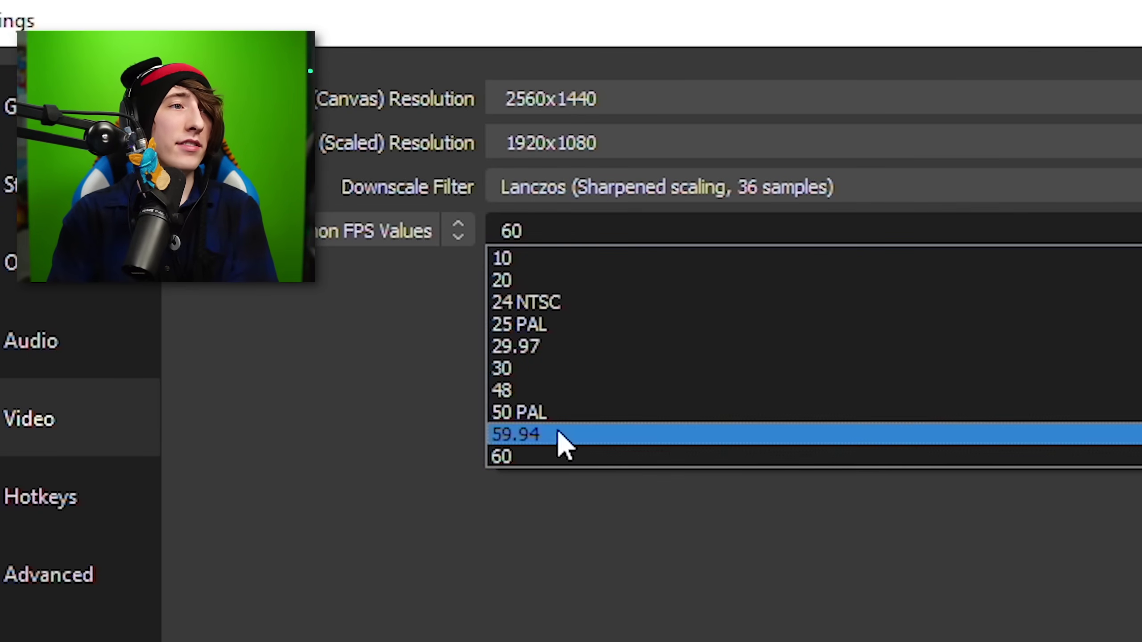
left_click(605, 258)
left_click(597, 236)
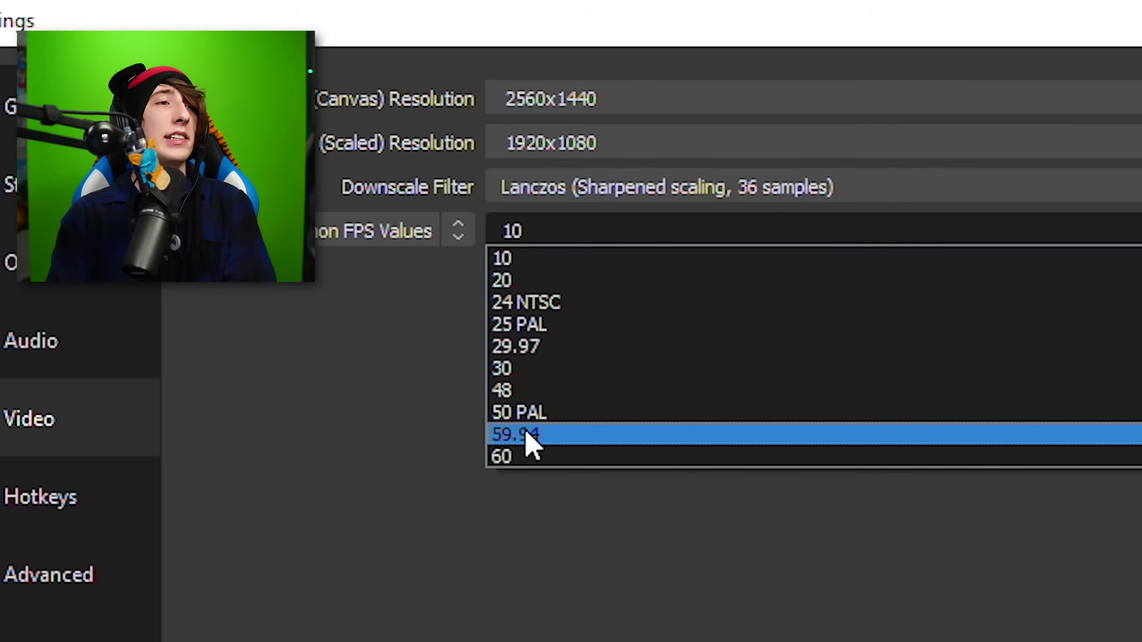
left_click(521, 455)
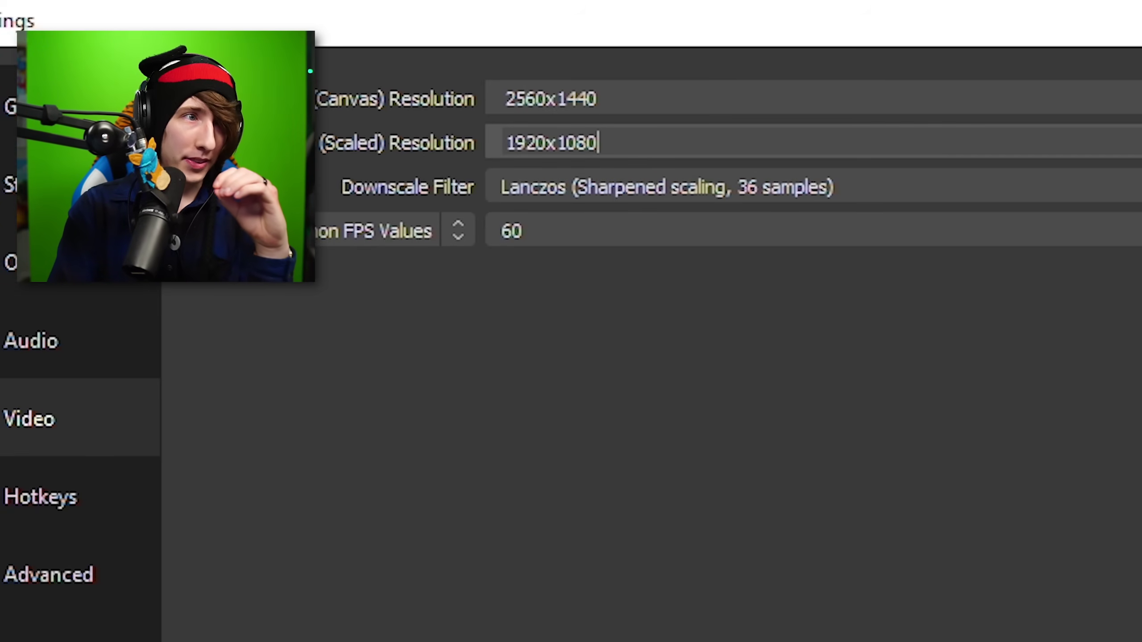
Step: Set the scaled output resolution to 1280x720 at 30 FPS and return to Output
left_click(607, 143)
left_click(545, 299)
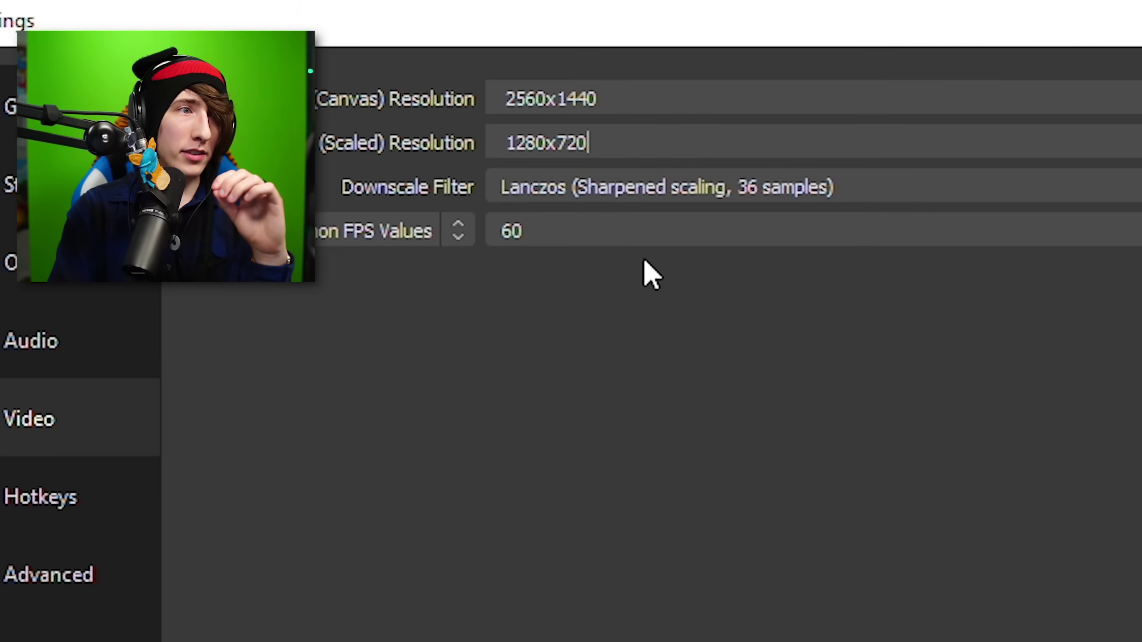
left_click(690, 235)
left_click(564, 369)
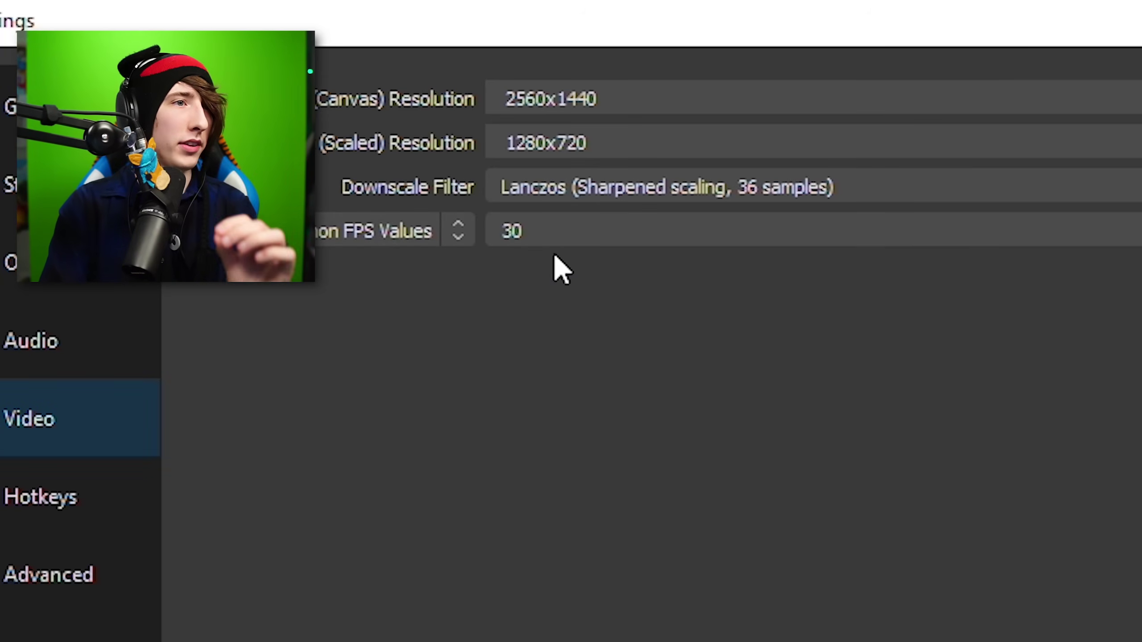
left_click(83, 284)
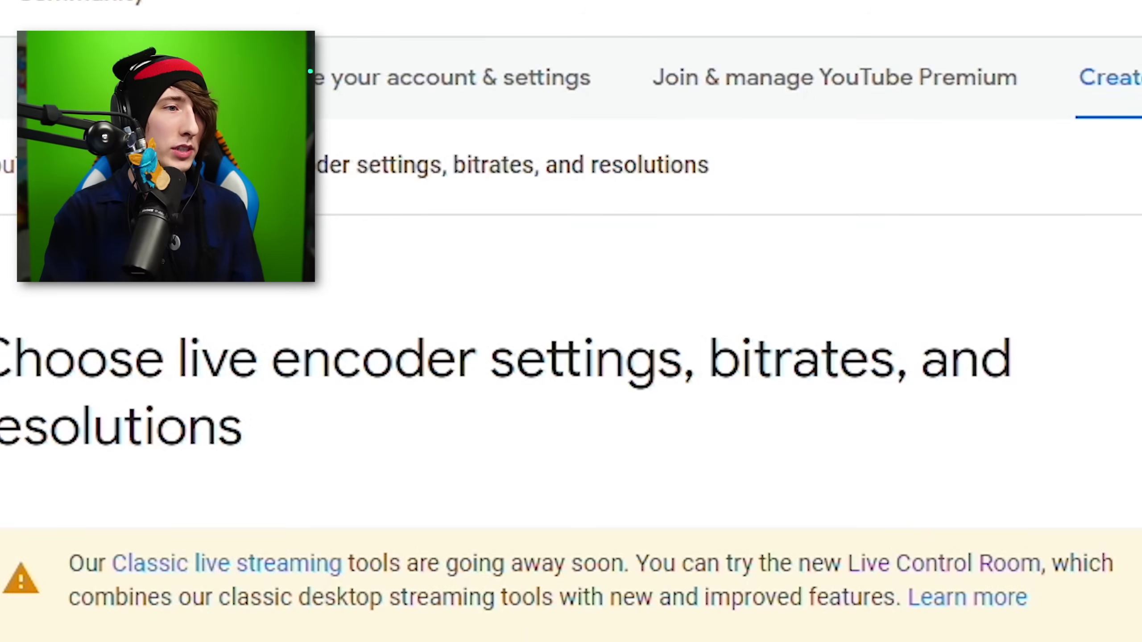
Step: Set the output resolution to 1920x1080 at 60 FPS and close Settings
scroll(571, 315, "down", 10)
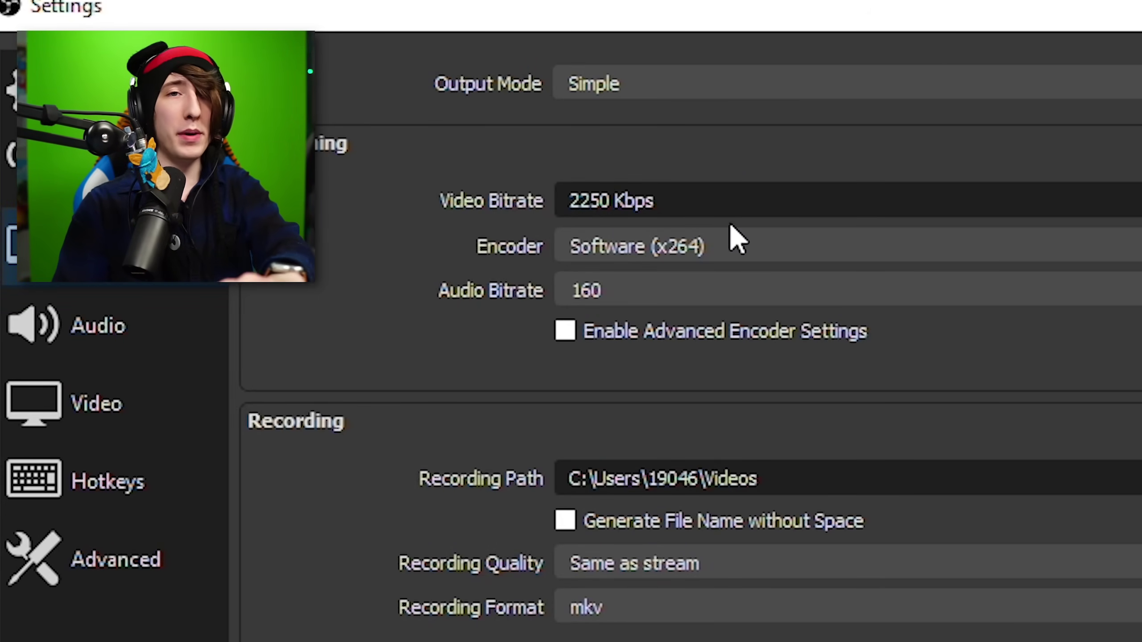
left_click(795, 128)
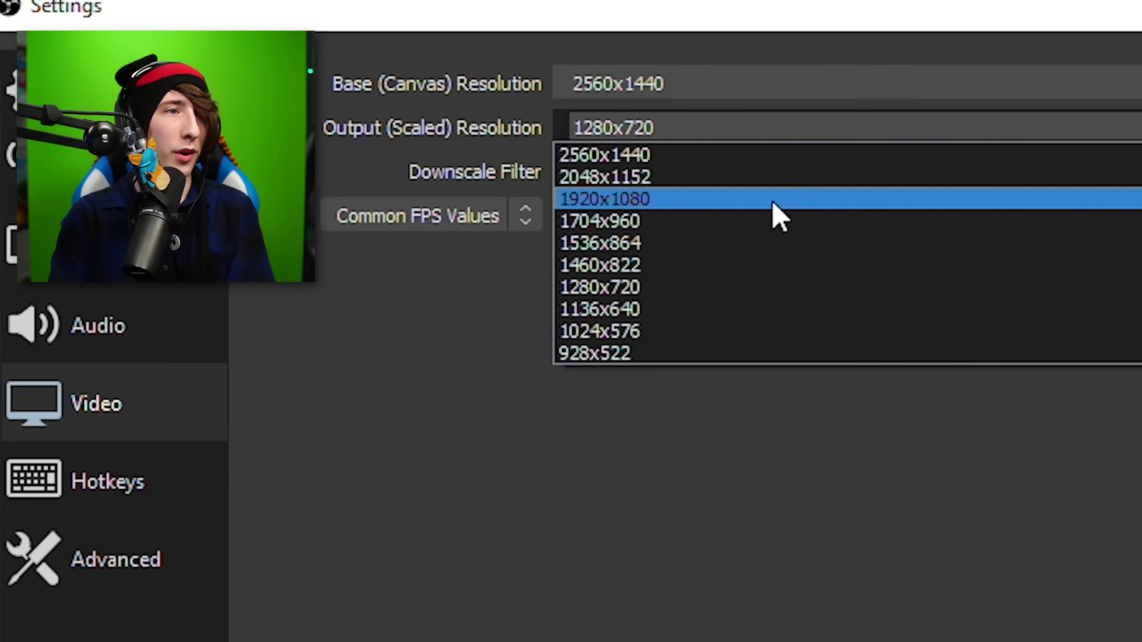
left_click(765, 200)
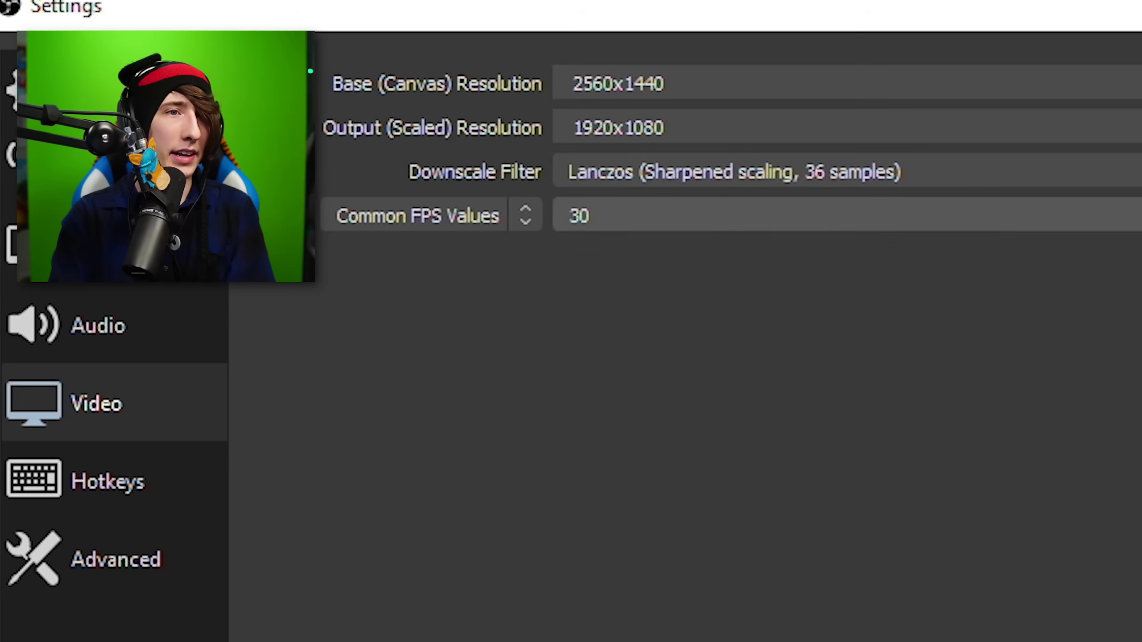
left_click(764, 215)
left_click(575, 443)
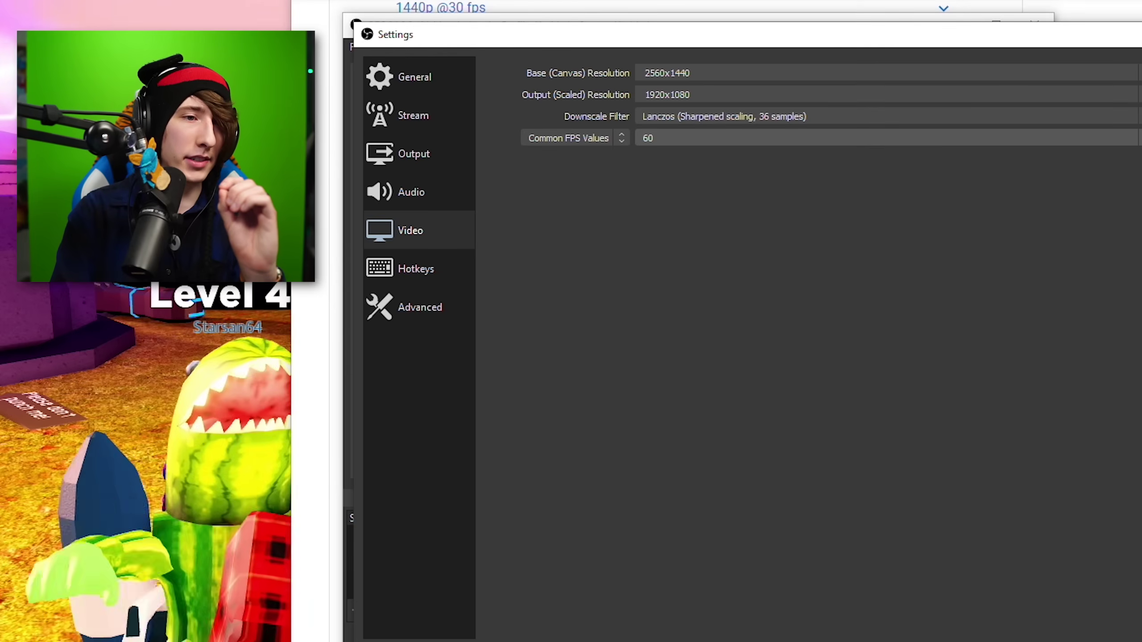
key("Return")
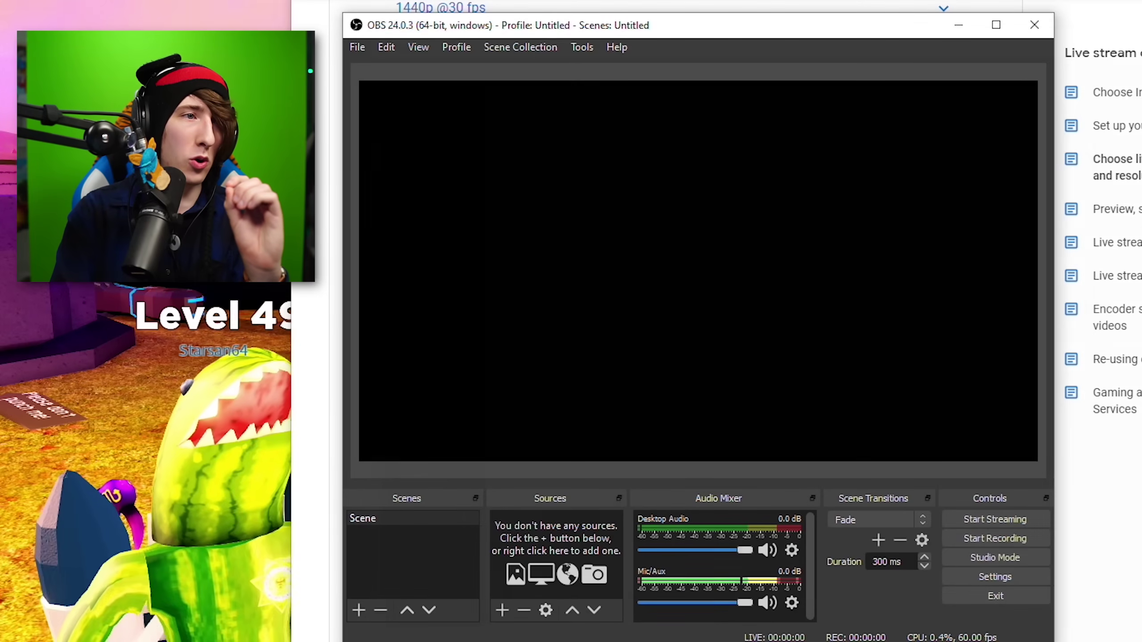
Step: Add a new Game Capture source named 'Roblox' to the scene
left_click_drag(675, 31, 715, 36)
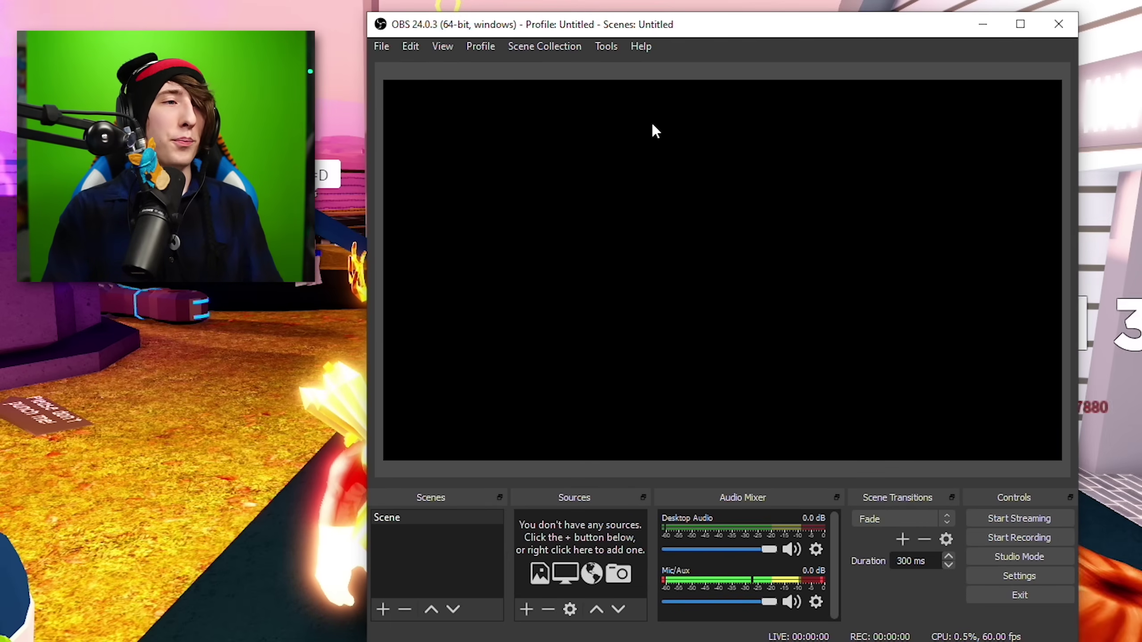
right_click(532, 537)
mouse_move(572, 550)
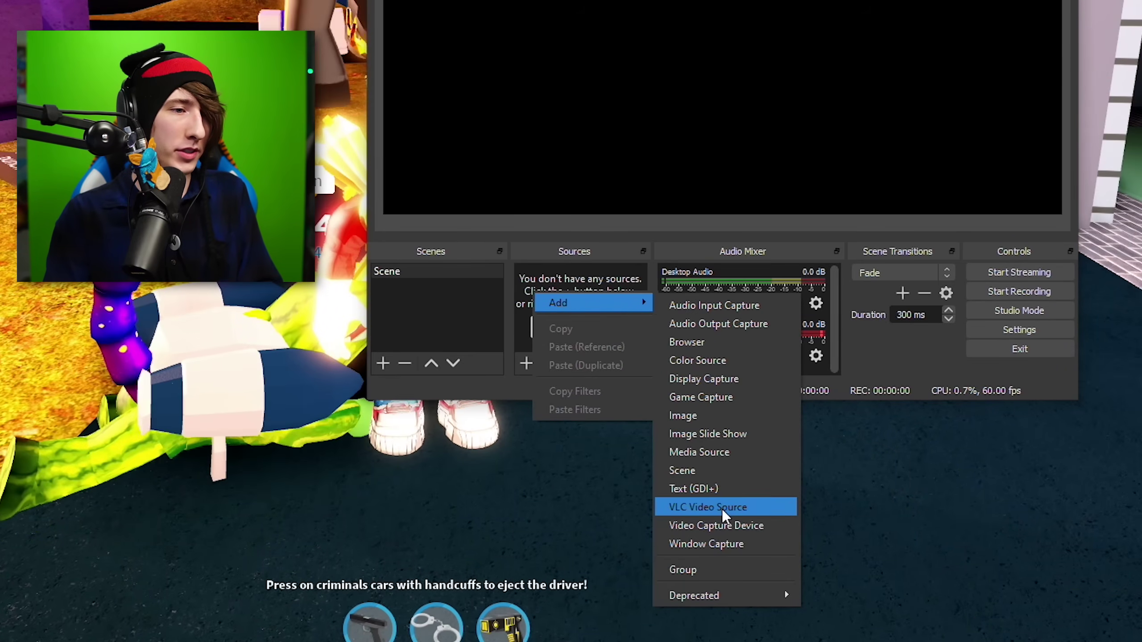
left_click(725, 398)
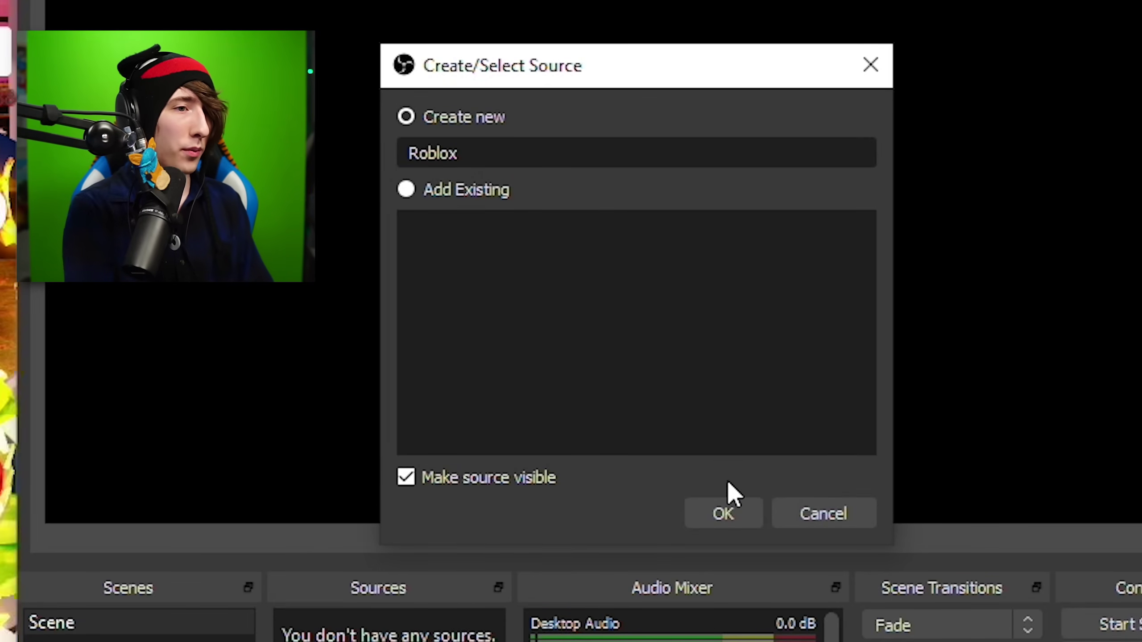
left_click(715, 517)
Step: Set the Roblox capture to the specific RobloxPlayerBeta.exe window and nudge it right in the preview
left_click(695, 412)
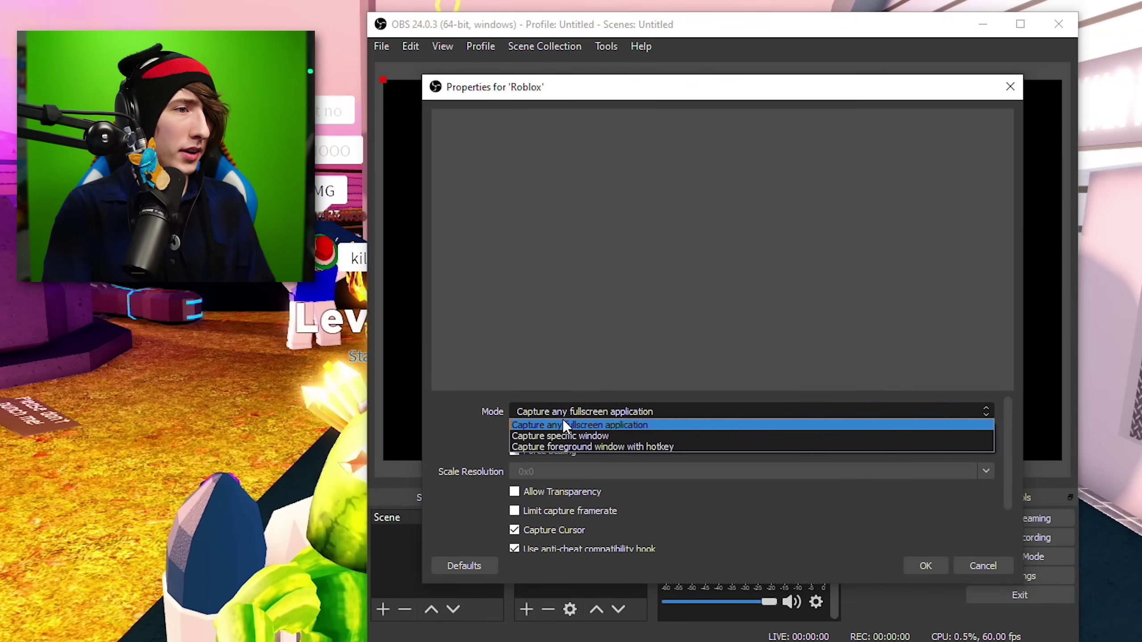
left_click(551, 435)
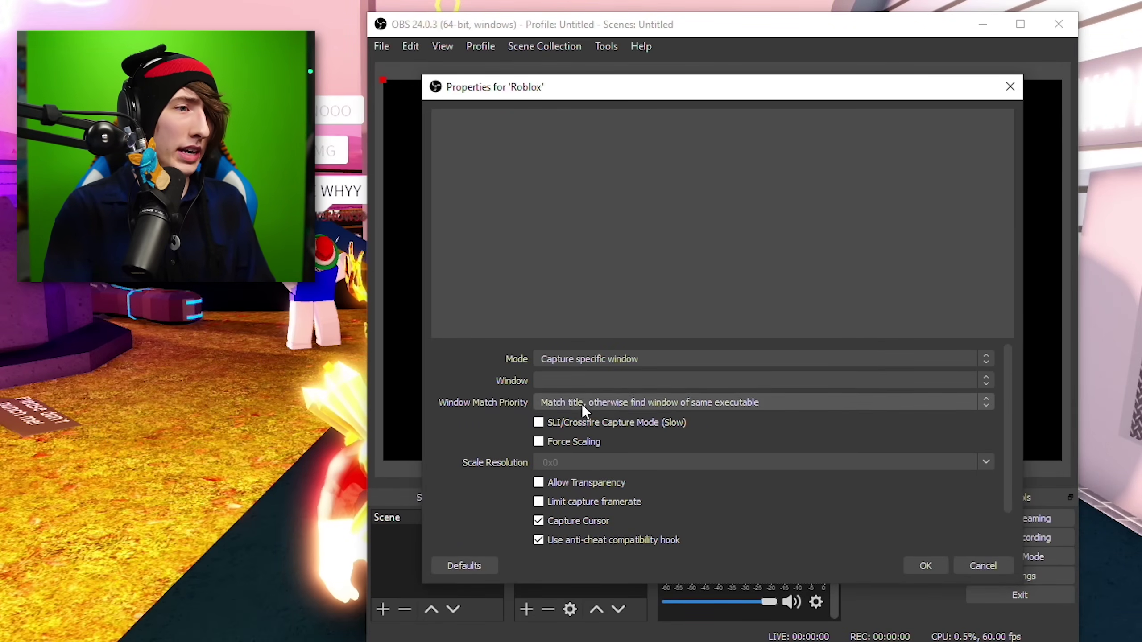
left_click(609, 384)
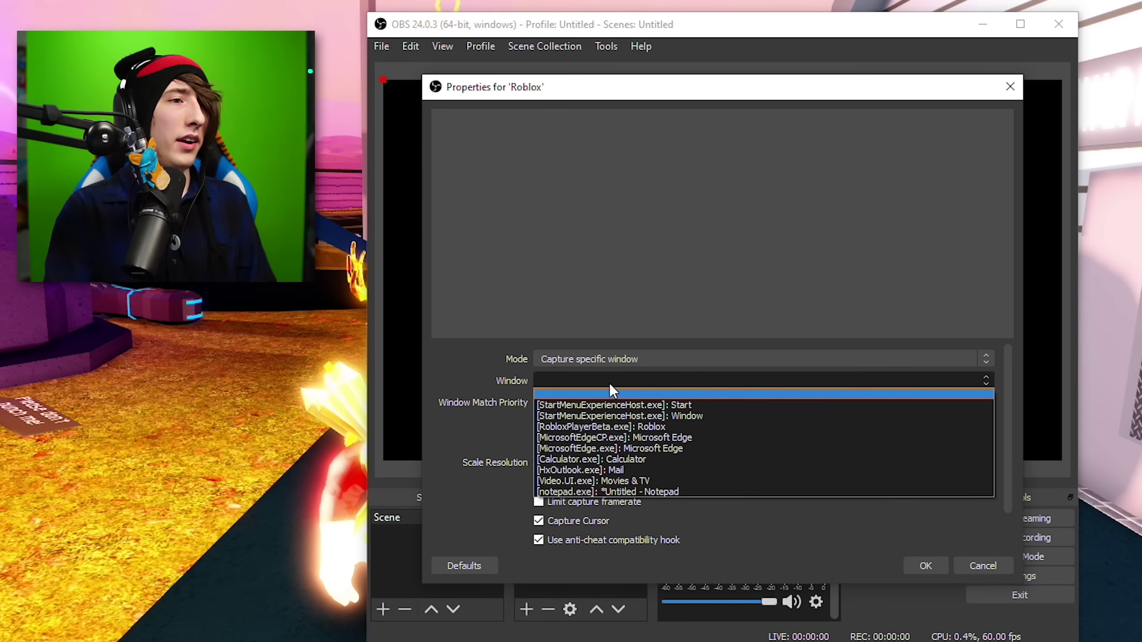
left_click(607, 426)
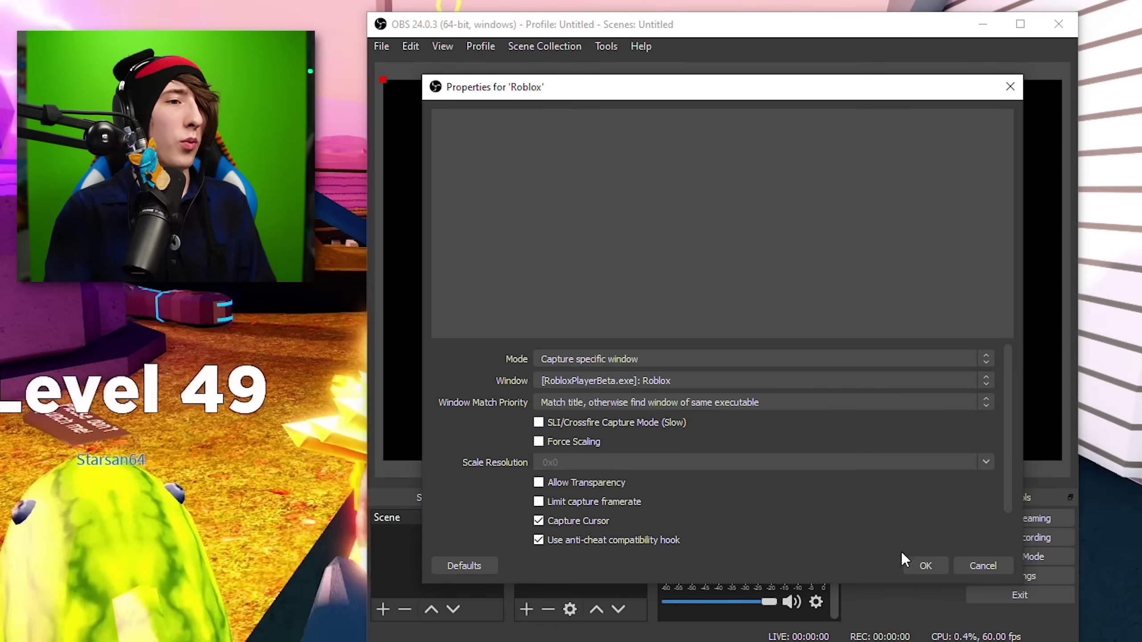
left_click(913, 565)
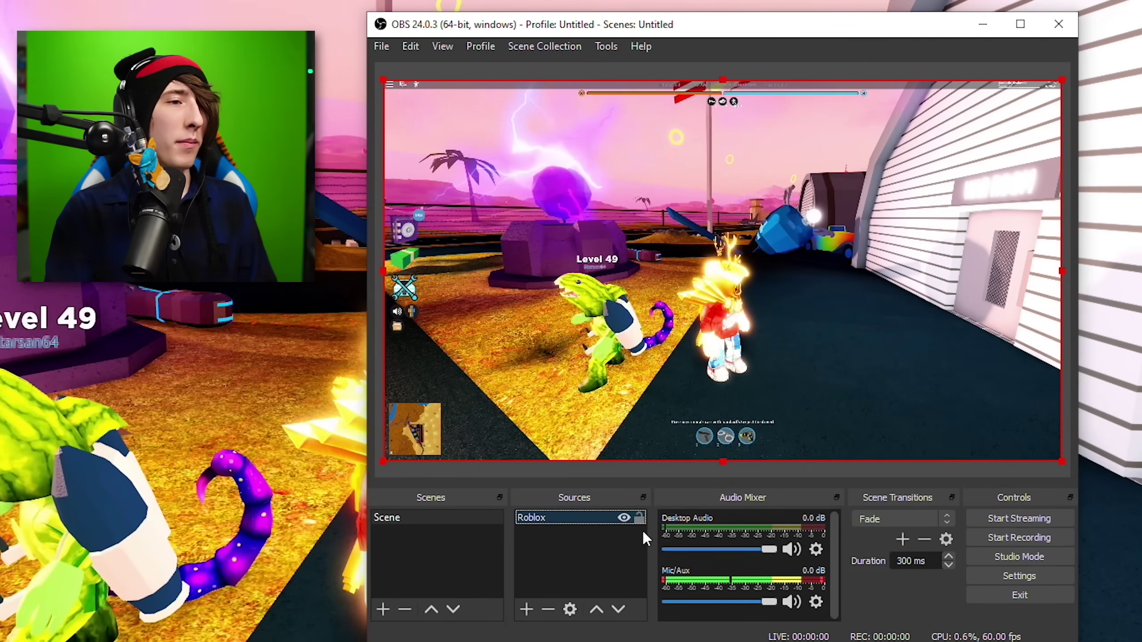
left_click_drag(744, 335, 771, 343)
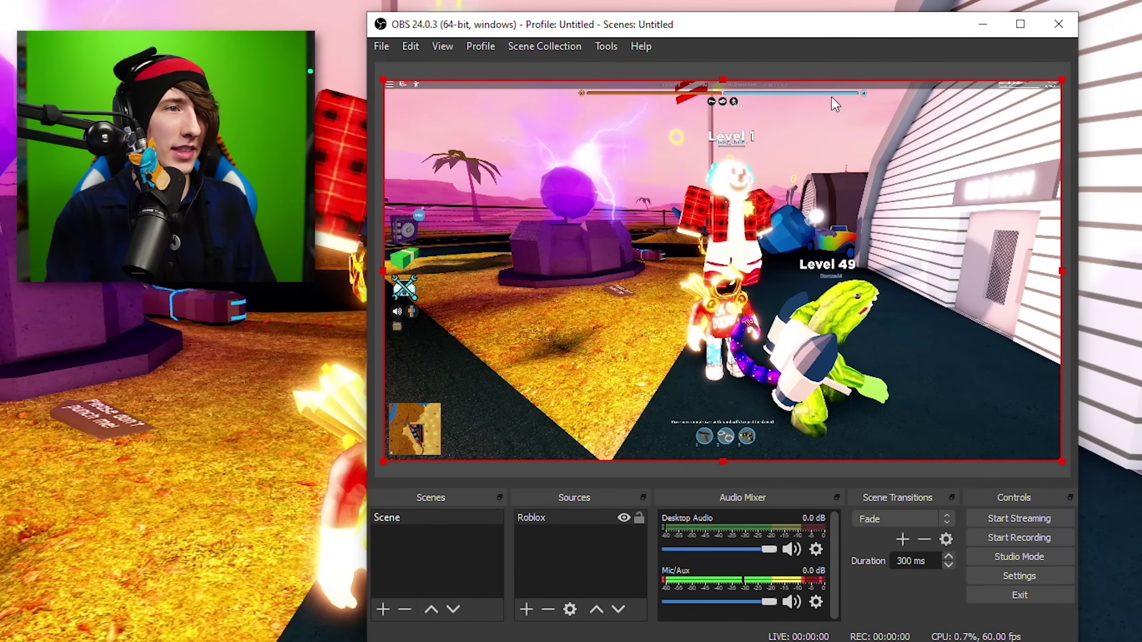
left_click(825, 67)
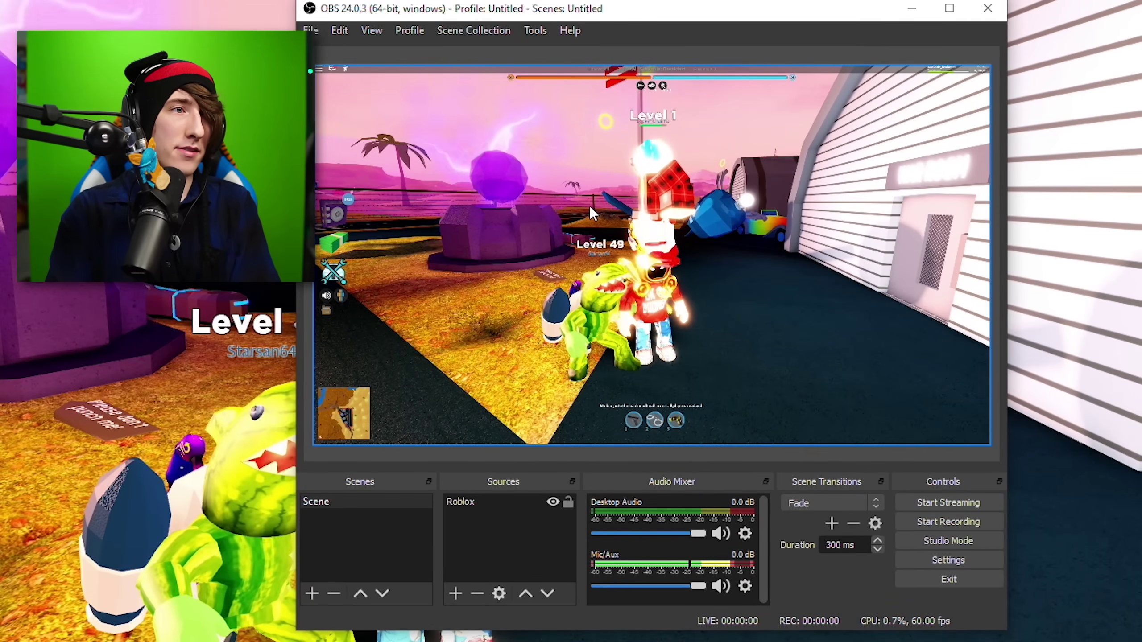
Step: Add a Video Capture Device named 'Facecam' using the Logitech BRIO webcam
right_click(495, 536)
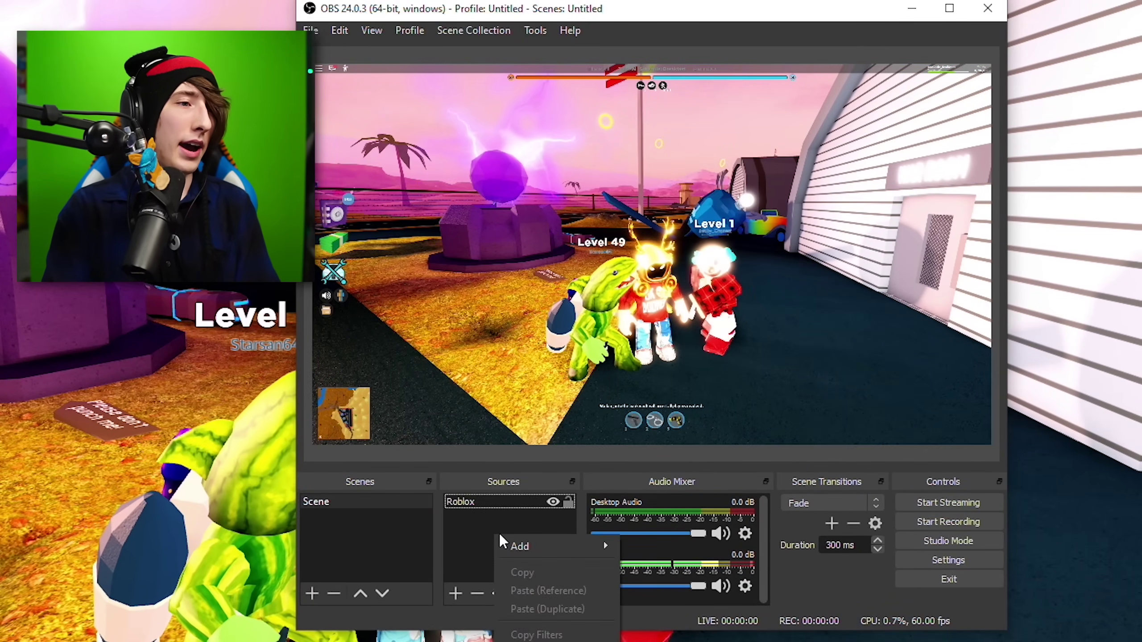
mouse_move(554, 548)
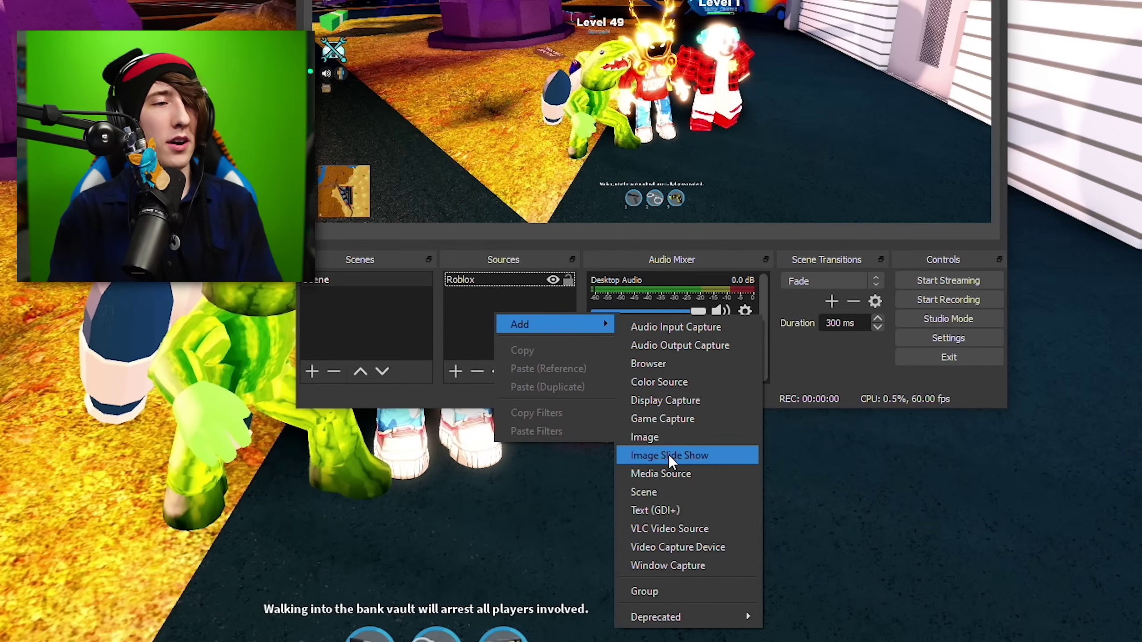
left_click(666, 531)
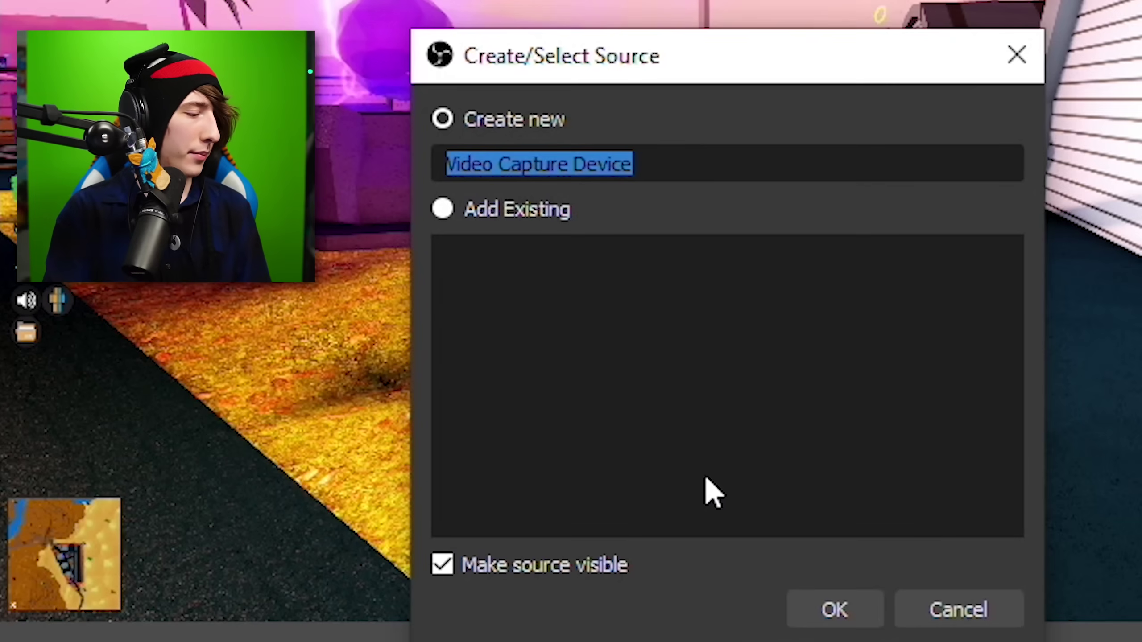
type("Facecam")
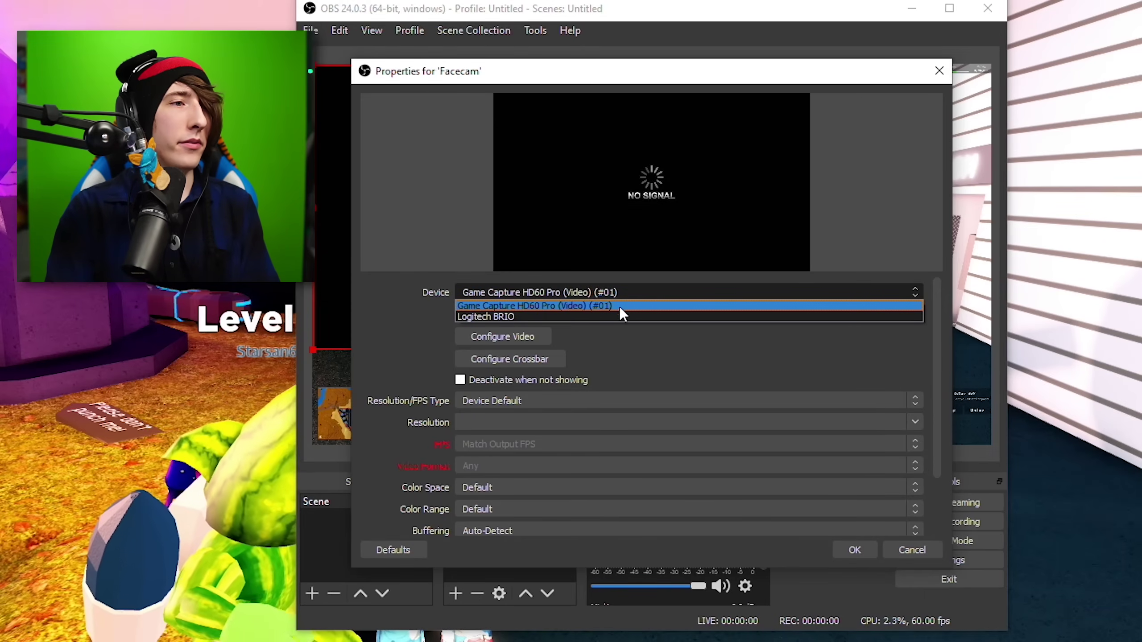
left_click(607, 315)
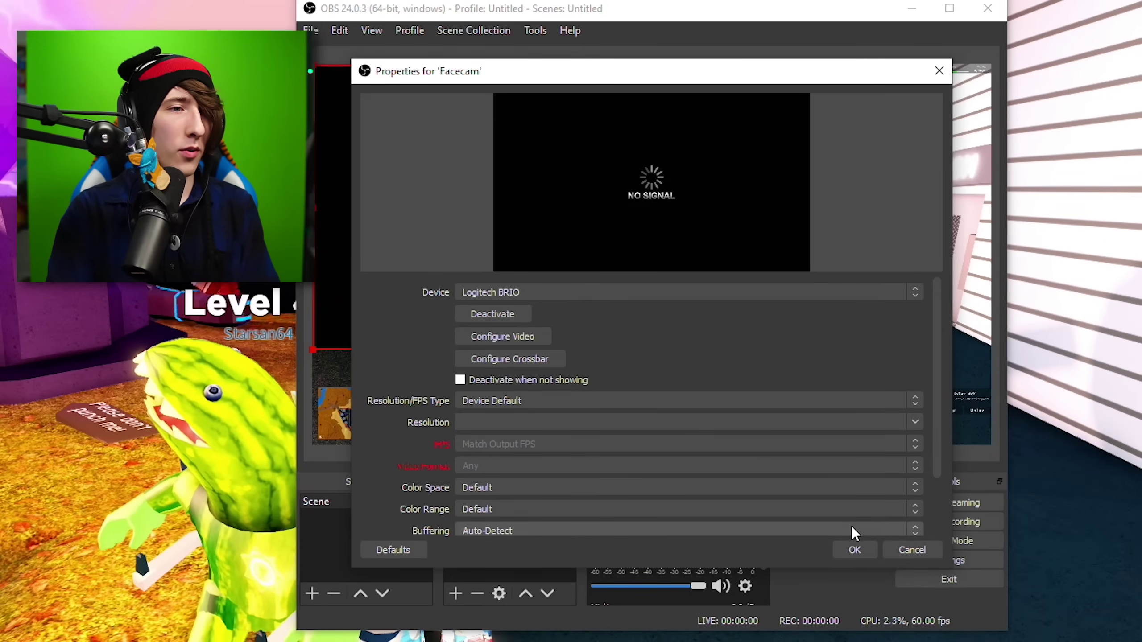
left_click(856, 550)
Step: Enlarge the Facecam and place it near the centre of the preview
left_click_drag(603, 306, 782, 286)
left_click_drag(695, 225, 901, 166)
left_click_drag(760, 251, 585, 388)
left_click_drag(749, 296, 624, 304)
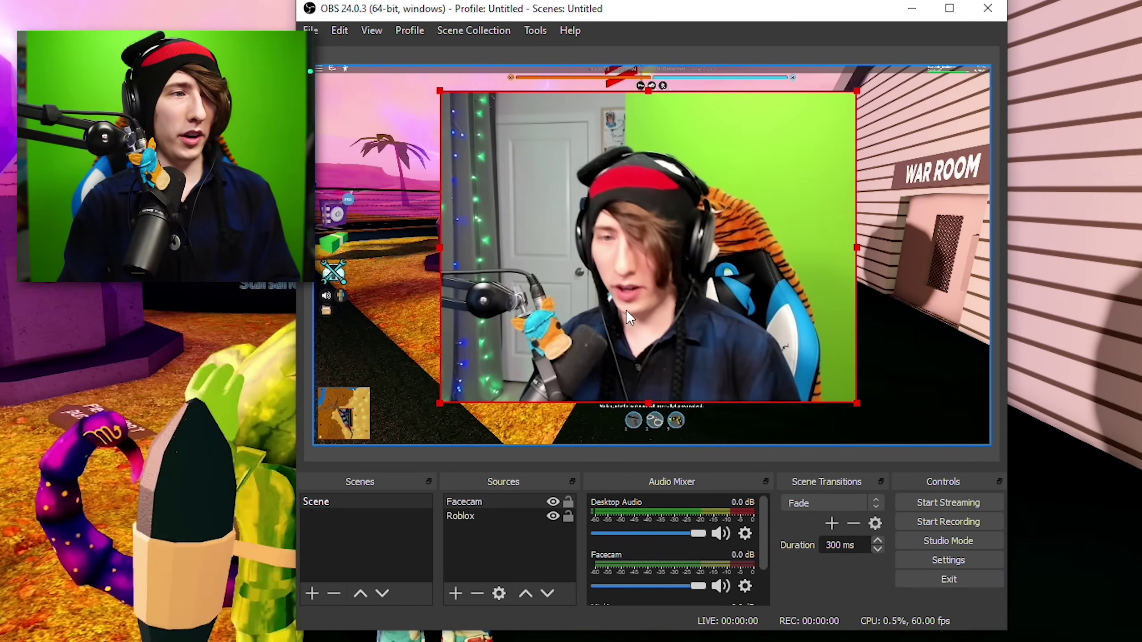
Step: Add a Chroma Key effect filter to the Facecam source
right_click(510, 500)
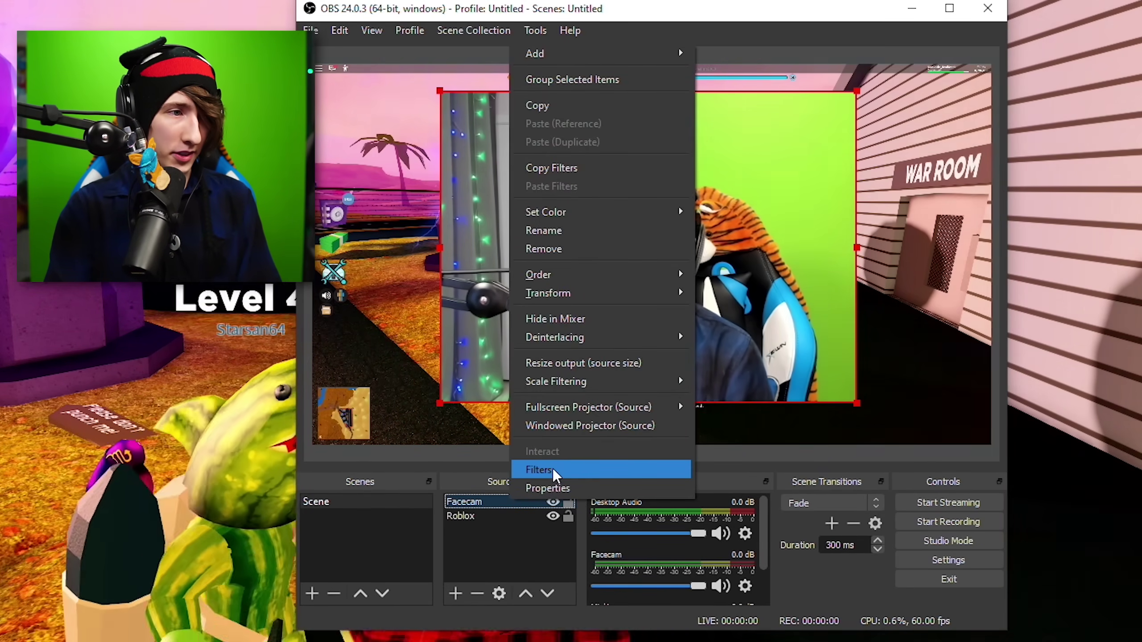
left_click(552, 470)
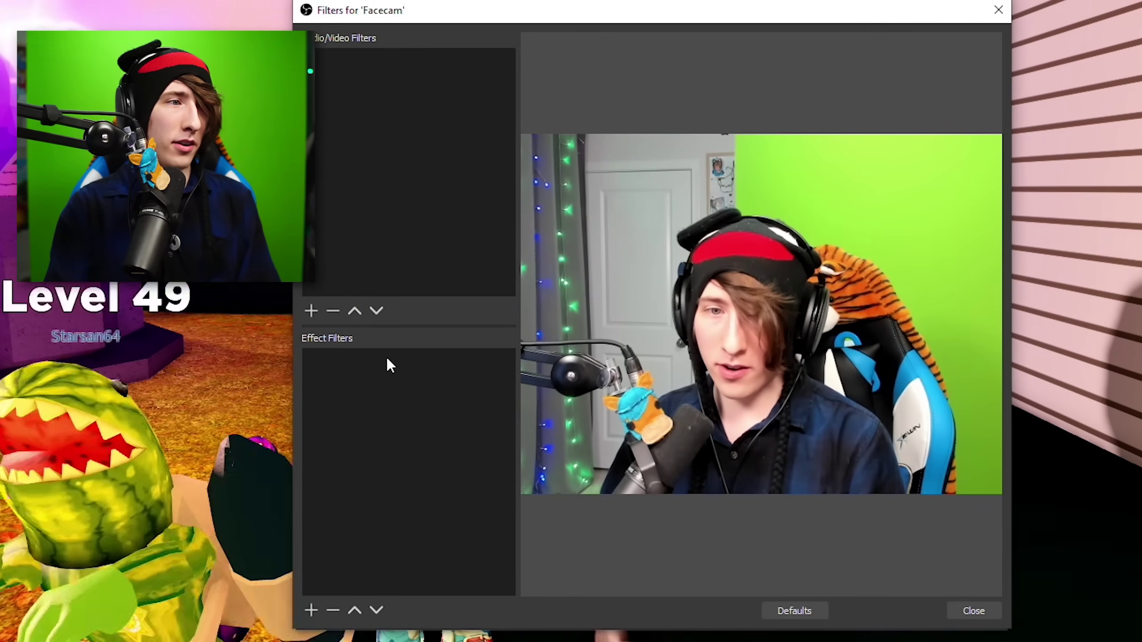
right_click(393, 389)
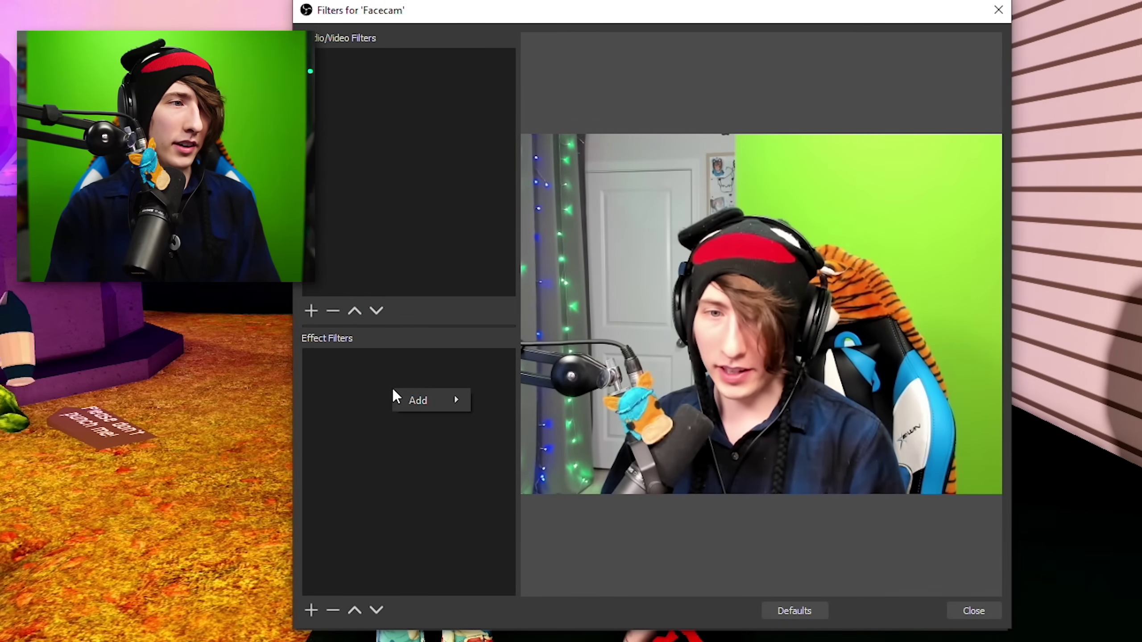
mouse_move(422, 399)
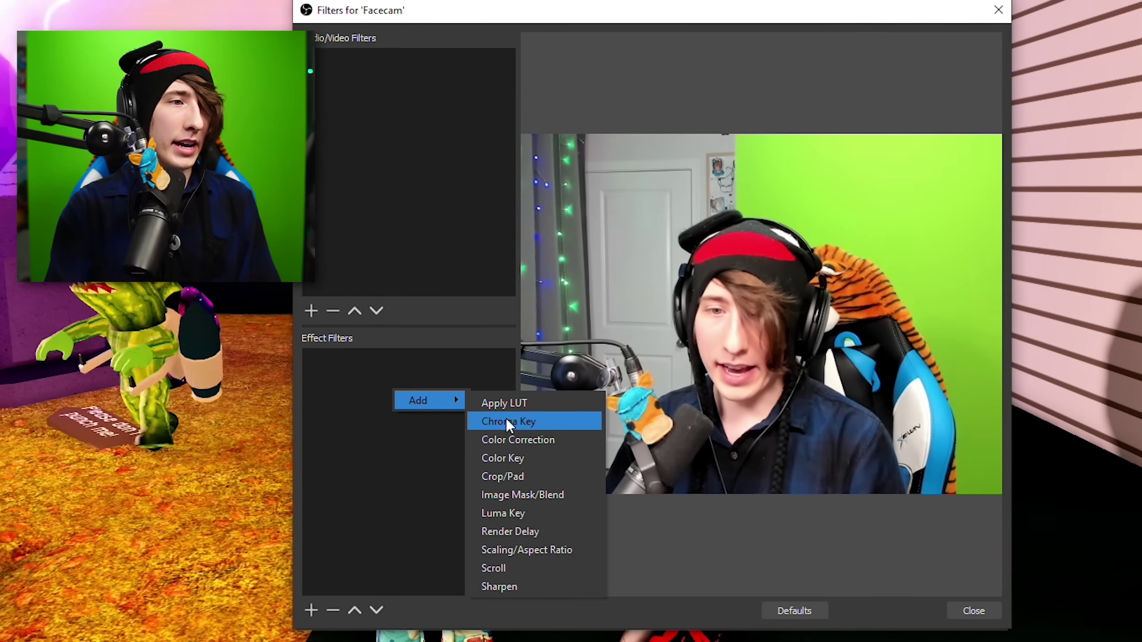
left_click(547, 424)
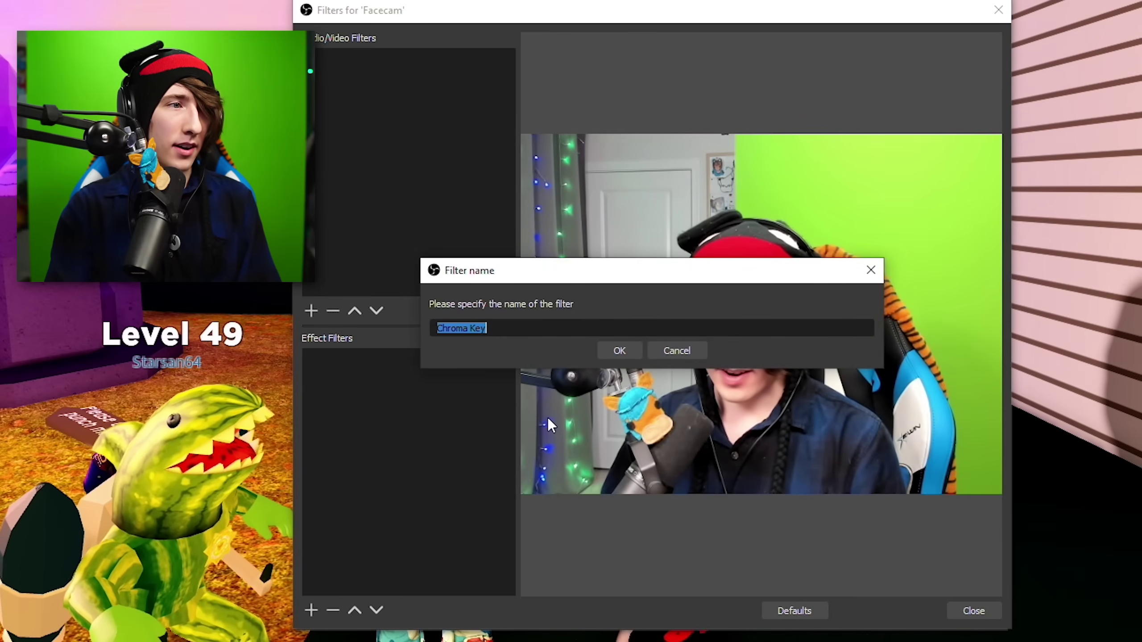
left_click(609, 358)
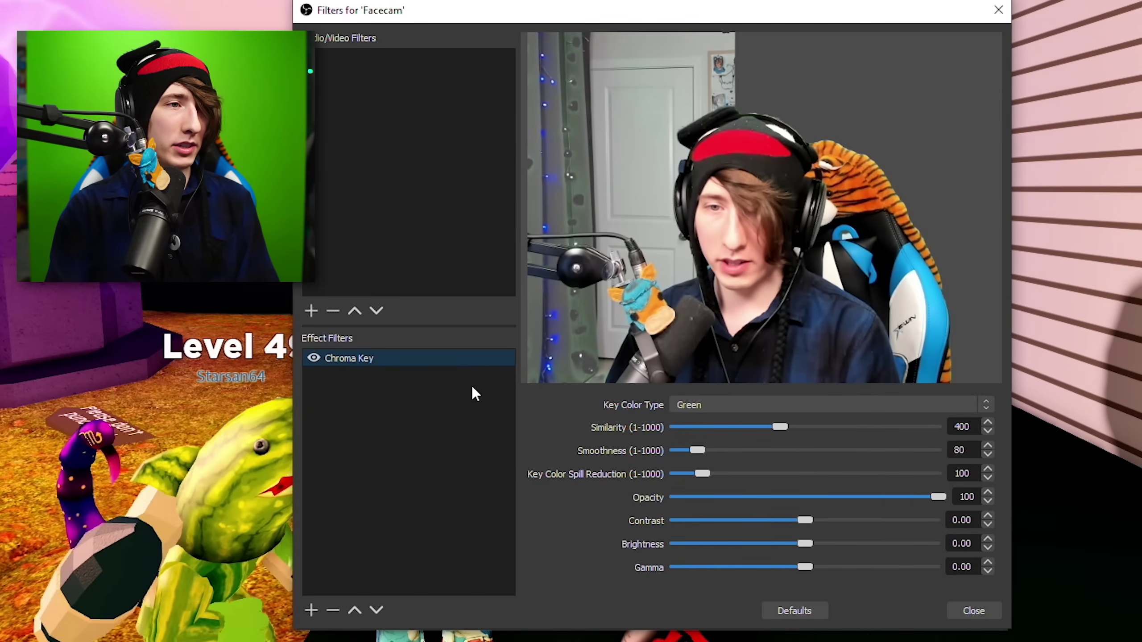
left_click_drag(779, 19, 677, 1)
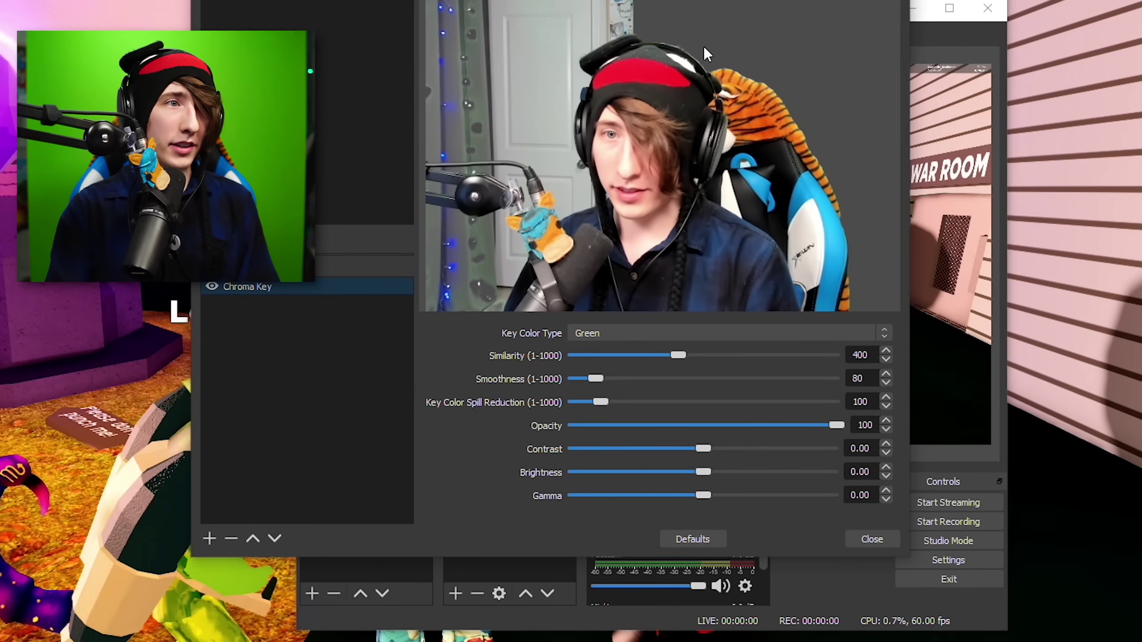
left_click(871, 539)
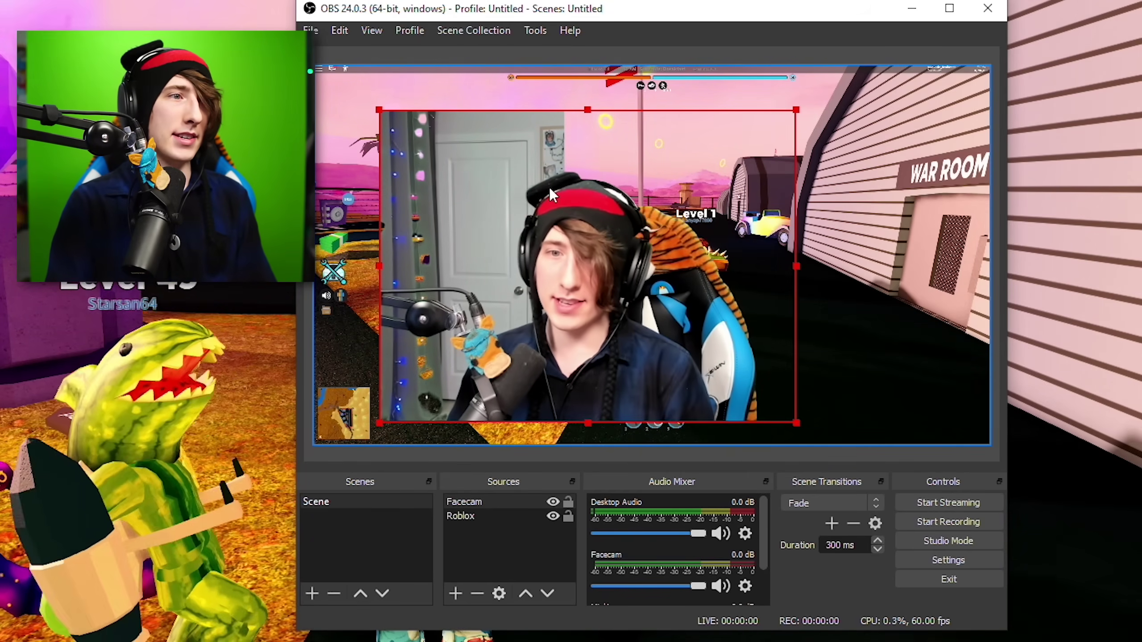
Step: Switch the Facecam's Chroma Key filter off and close the filters window
right_click(506, 210)
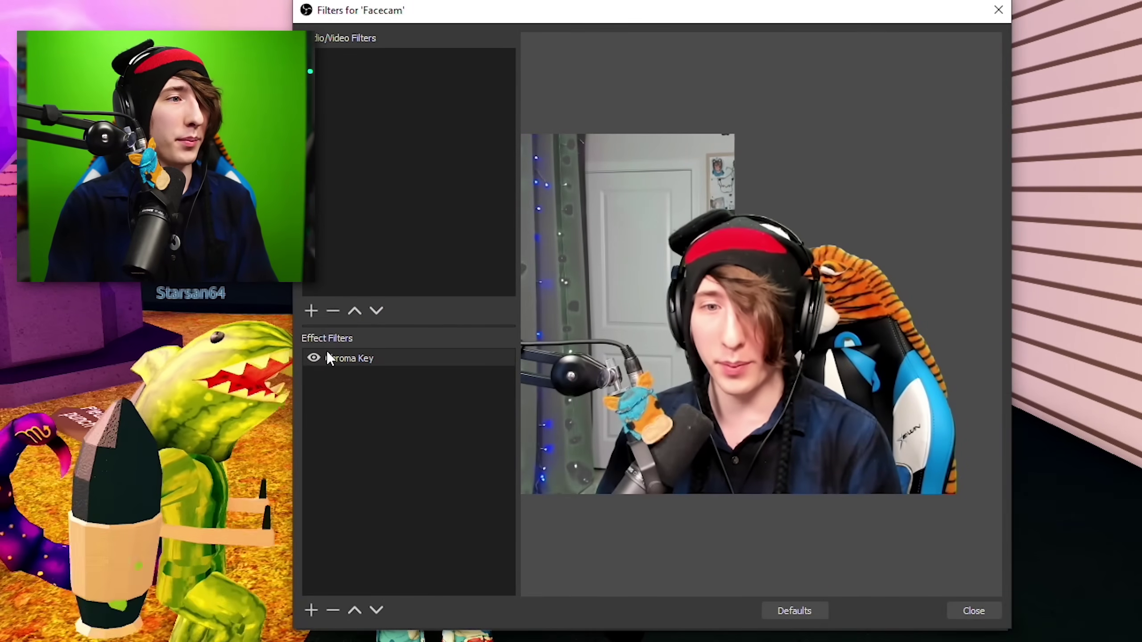
left_click(315, 356)
left_click(974, 611)
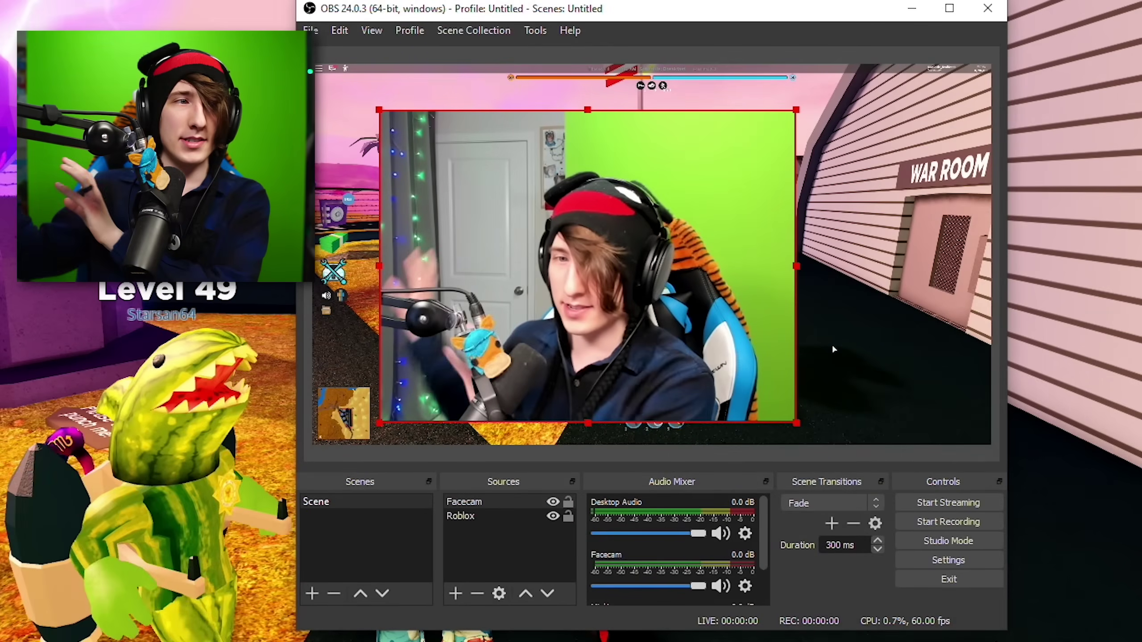